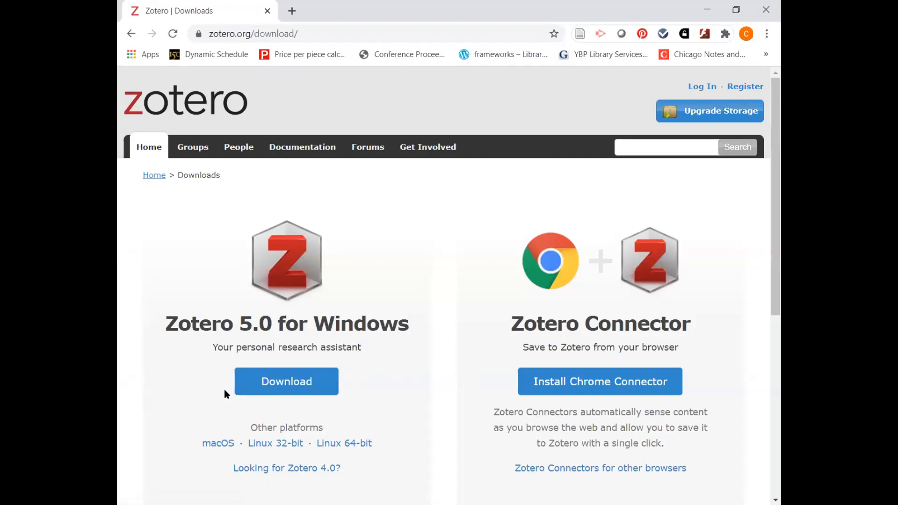
Show the Zotero Connector downloads for other browsers on the Zotero download page.
scroll(388, 405, down, 1)
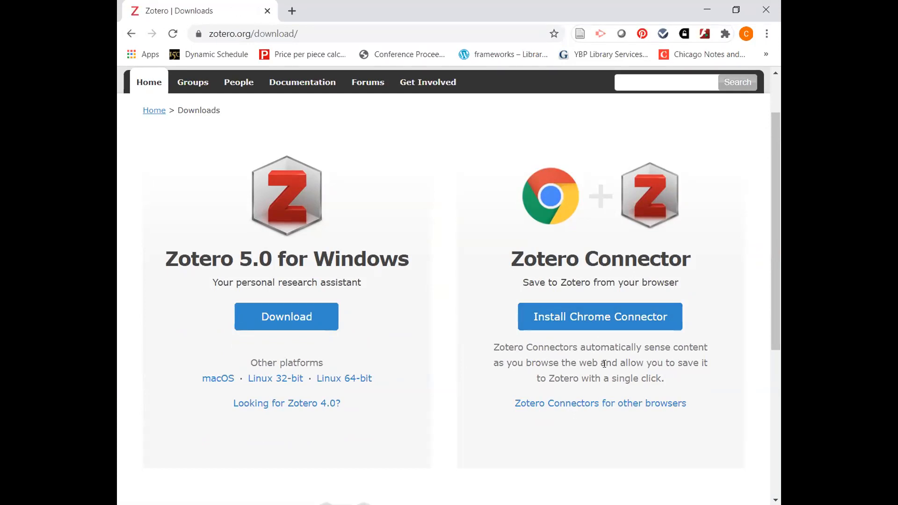
scroll(605, 361, down, 1)
click(607, 341)
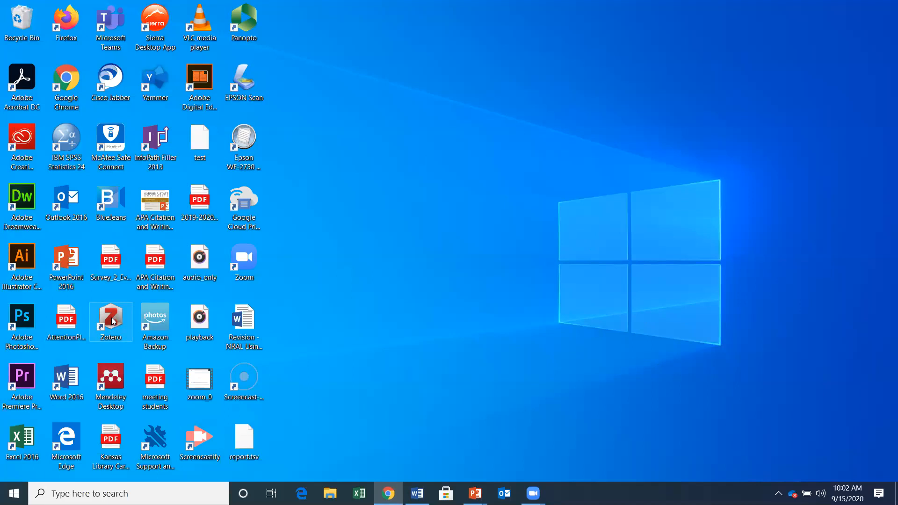
Start the Zotero desktop application and review the Sync settings in its preferences without changing them.
double_click(114, 321)
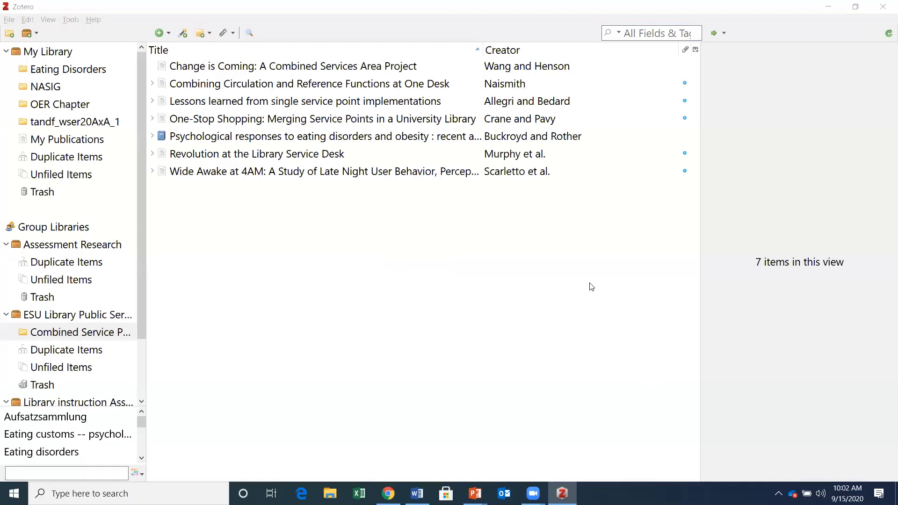
click(694, 406)
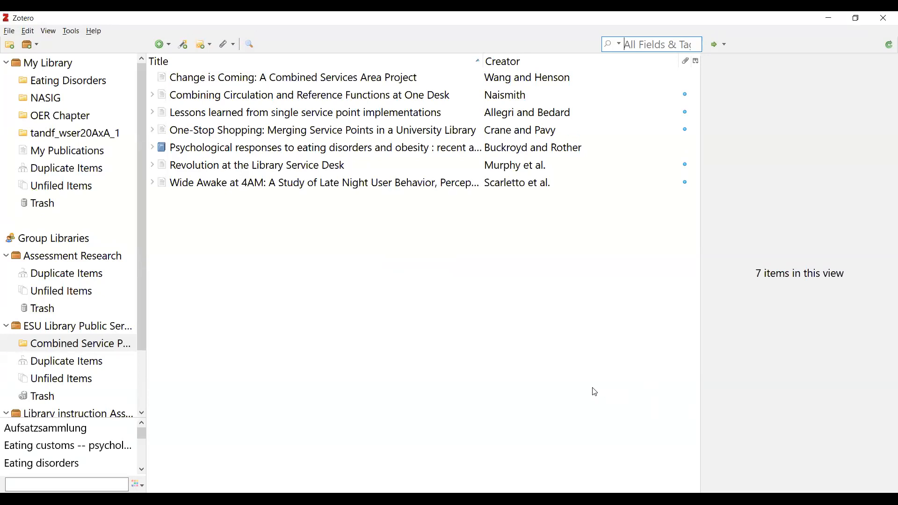
click(28, 32)
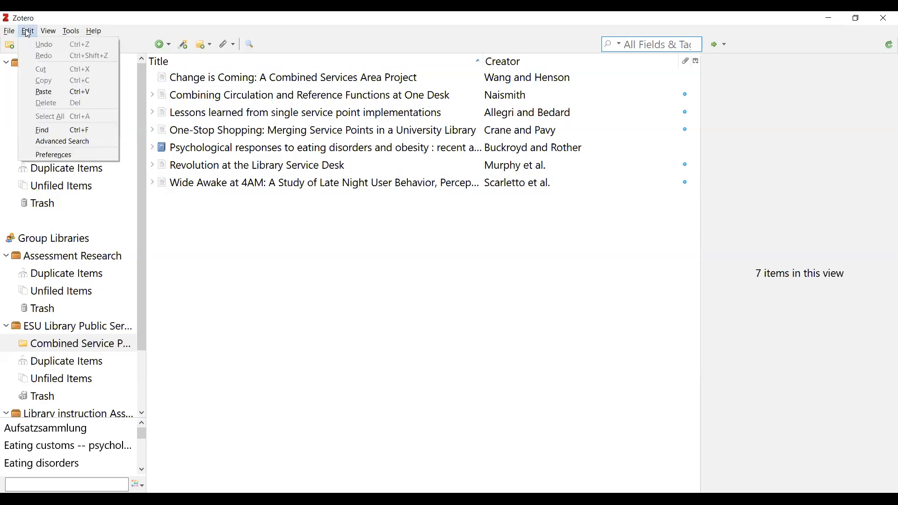
click(53, 156)
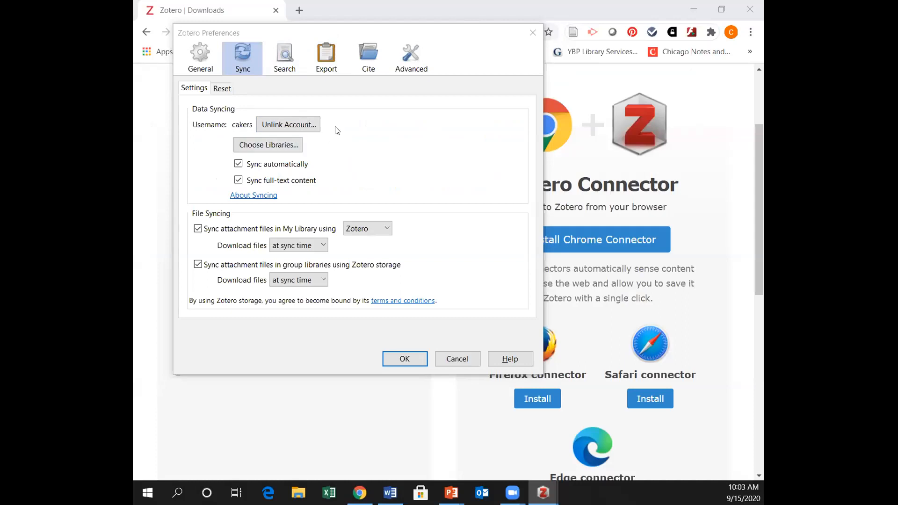
click(458, 360)
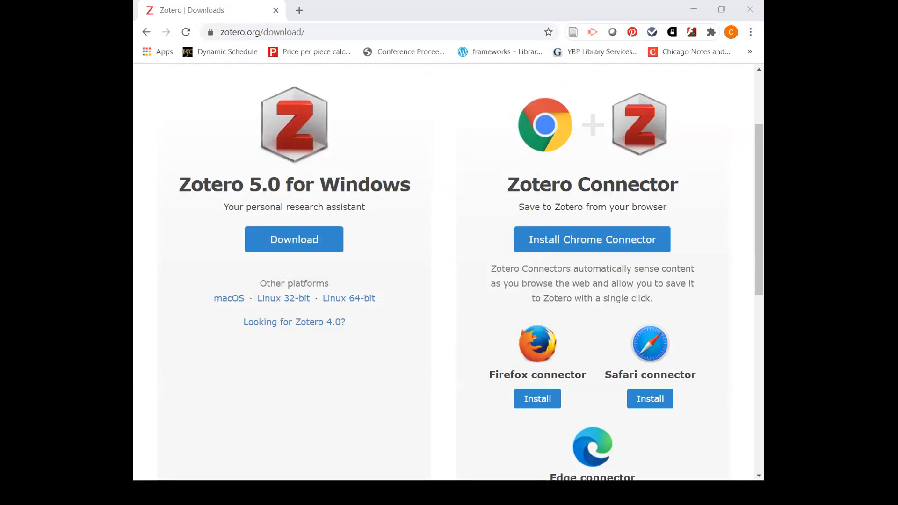
Open the Zotero account registration page in the browser and review the fields of its form.
scroll(463, 207, up, 2)
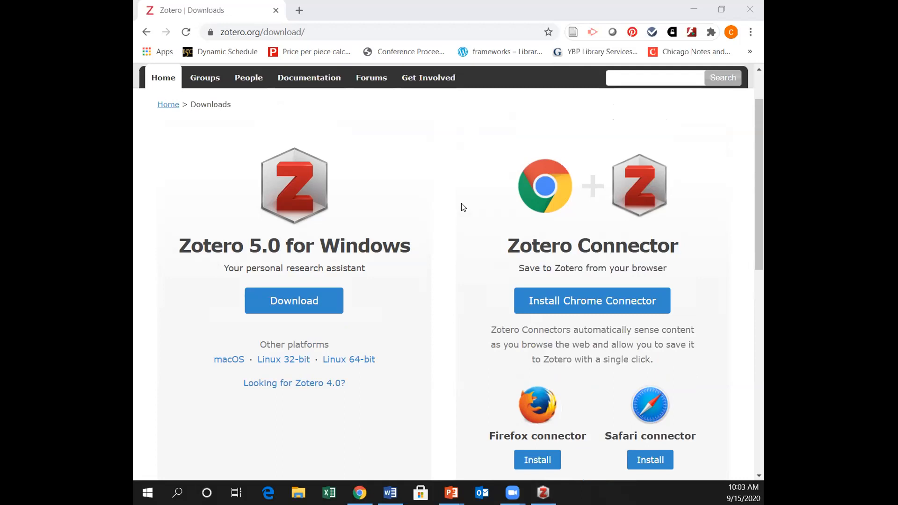
scroll(464, 207, up, 1)
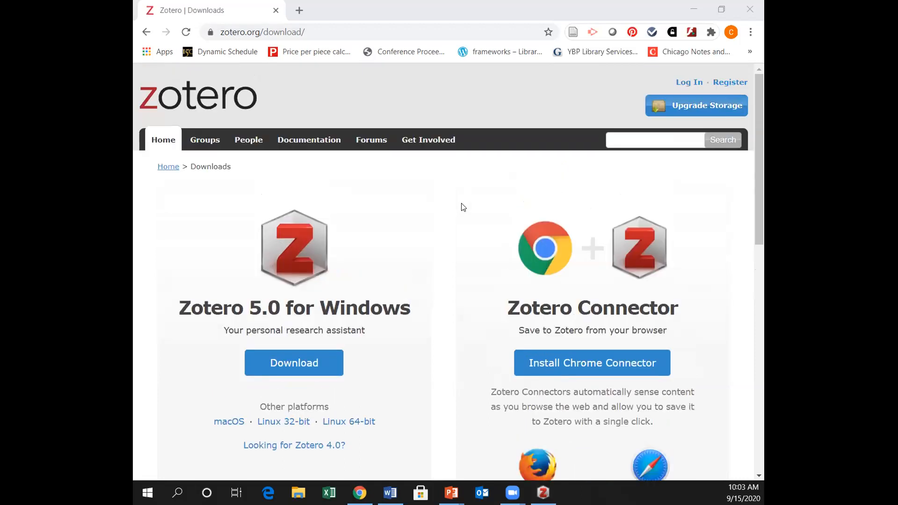
click(726, 83)
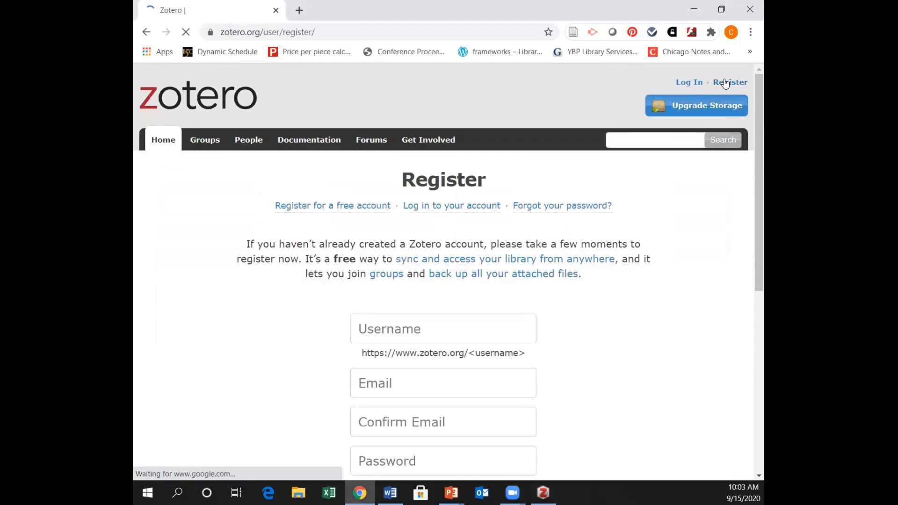
scroll(531, 313, down, 1)
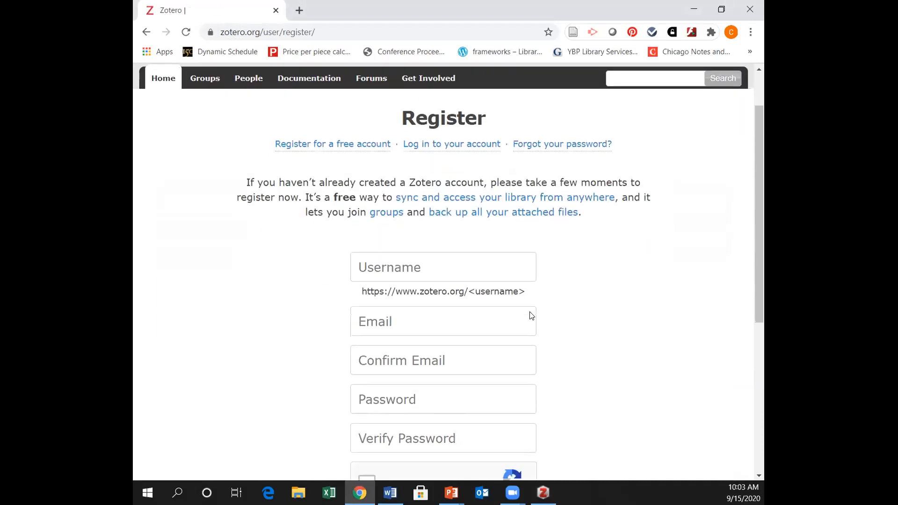
scroll(530, 313, down, 1)
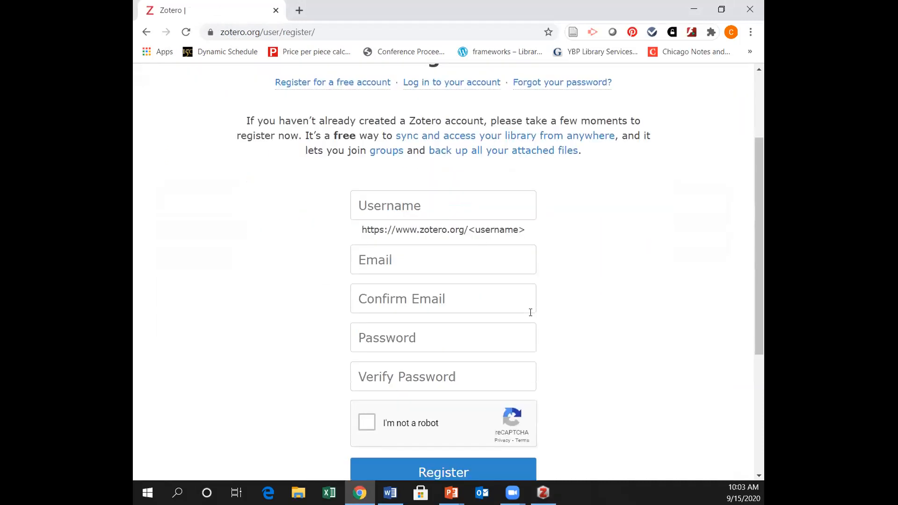
scroll(530, 313, down, 1)
scroll(530, 312, up, 3)
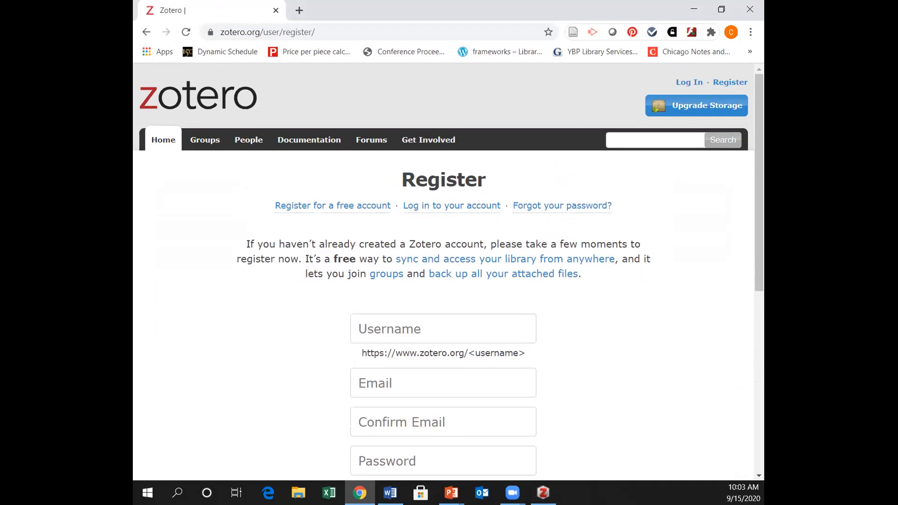
Switch to the Zotero desktop application and create a collection named "Art Therapy and Mandalas" in the ESU Library group library.
key(alt+Tab)
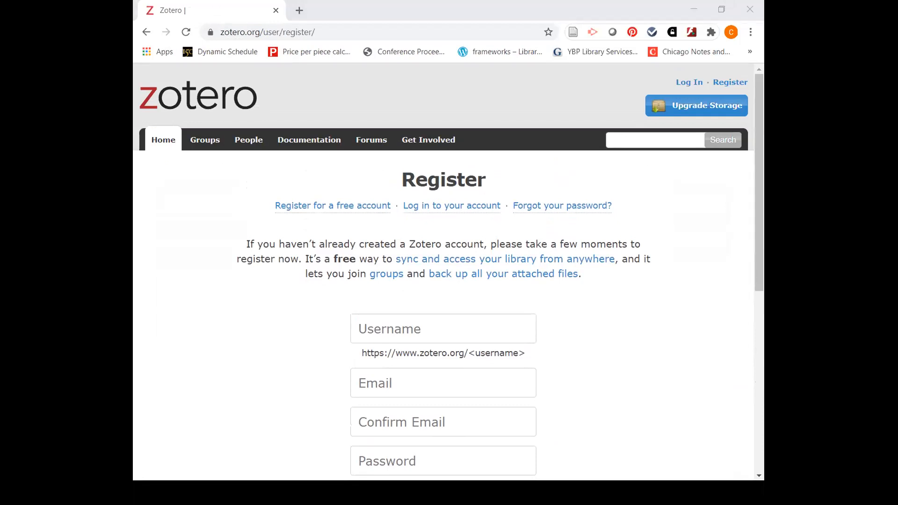
click(820, 373)
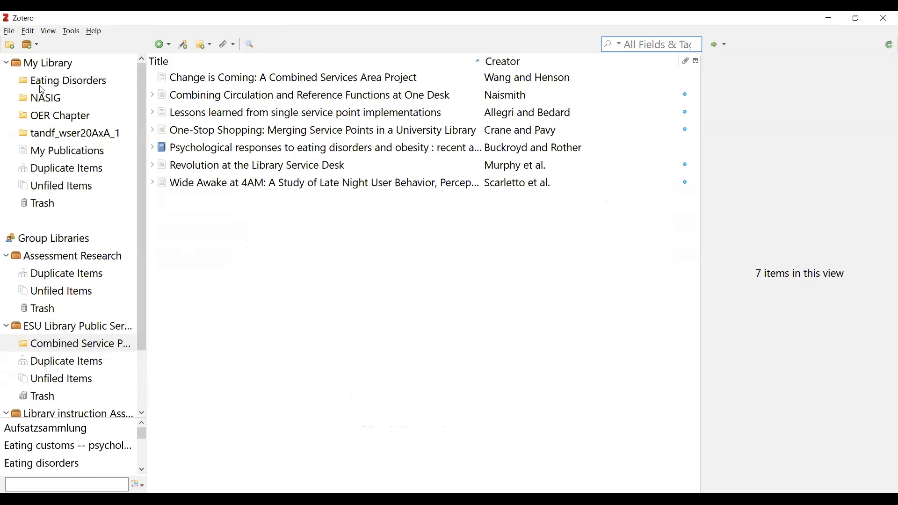
click(11, 46)
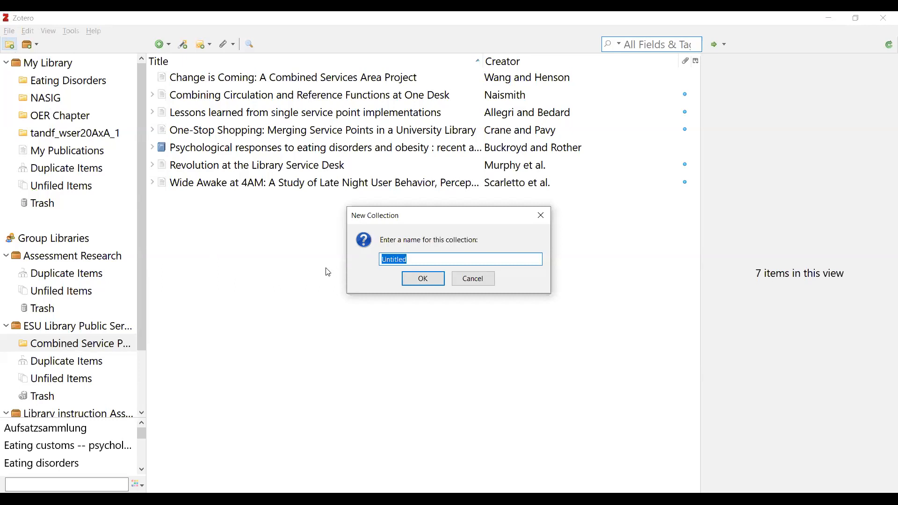
text(Art Therapy and Mad)
key(BackSpace)
text(ndalas)
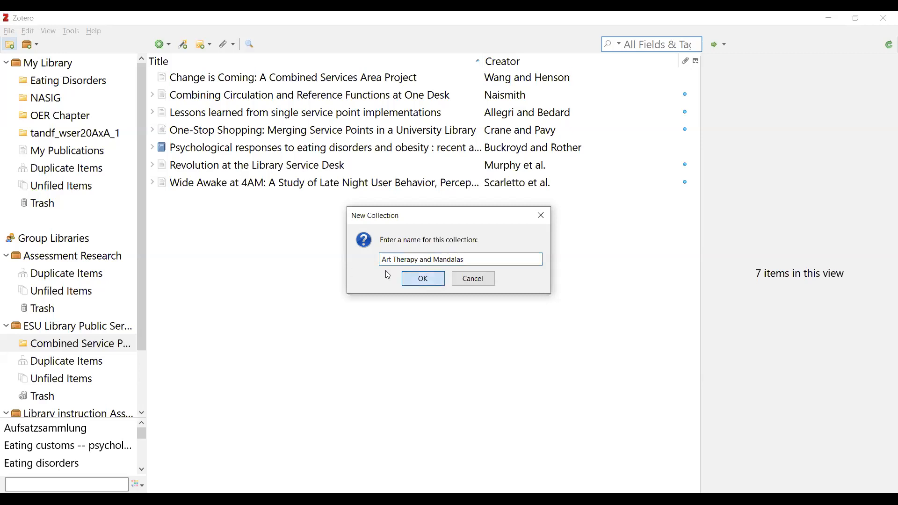
key(Return)
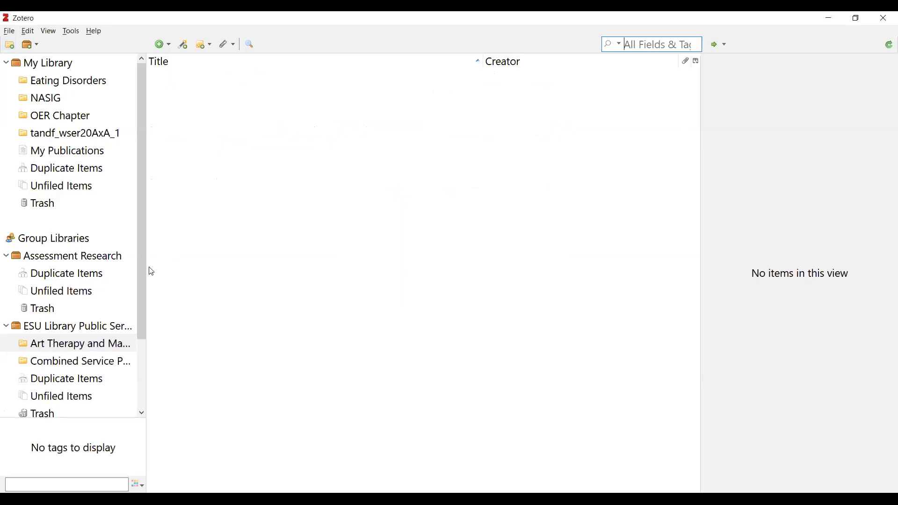
scroll(131, 222, down, 5)
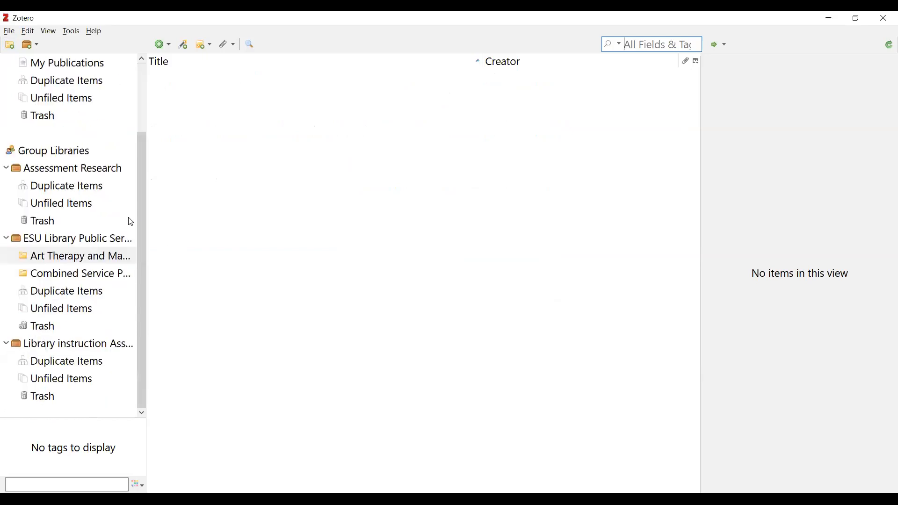
scroll(133, 229, up, 3)
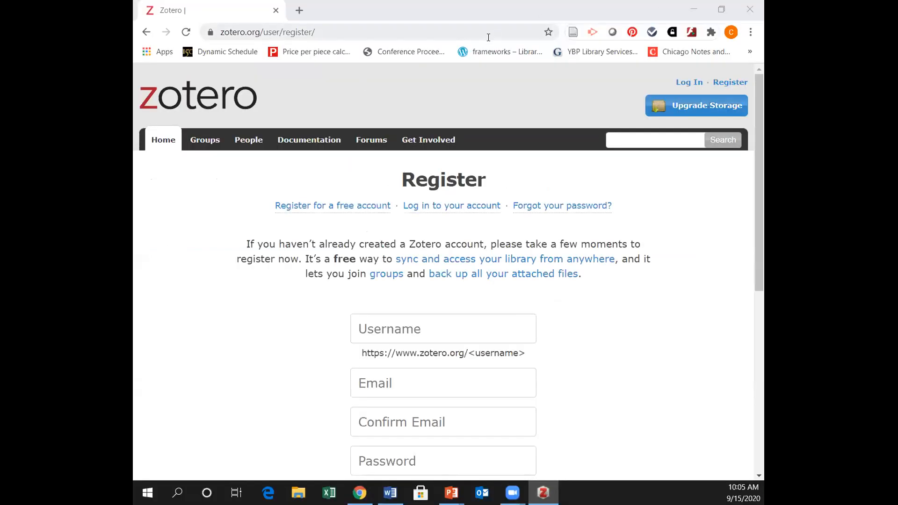
click(478, 36)
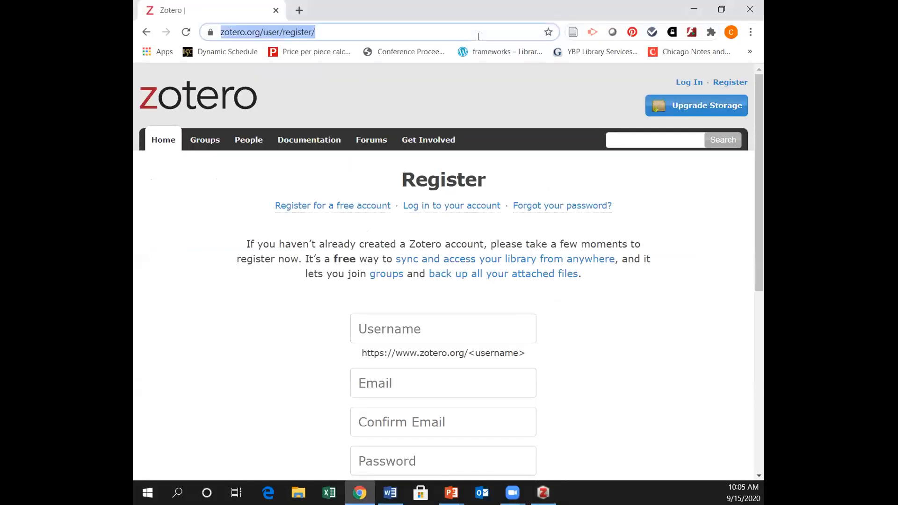
text(w)
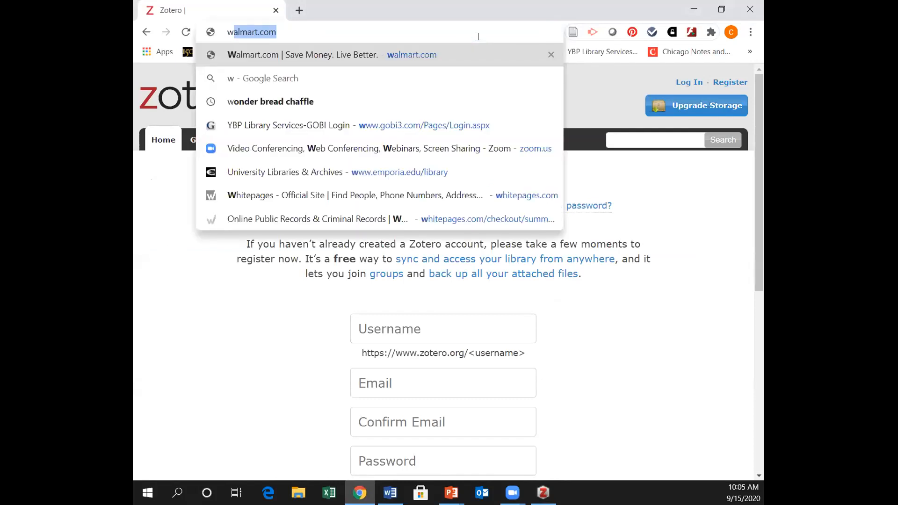
text(ww.)
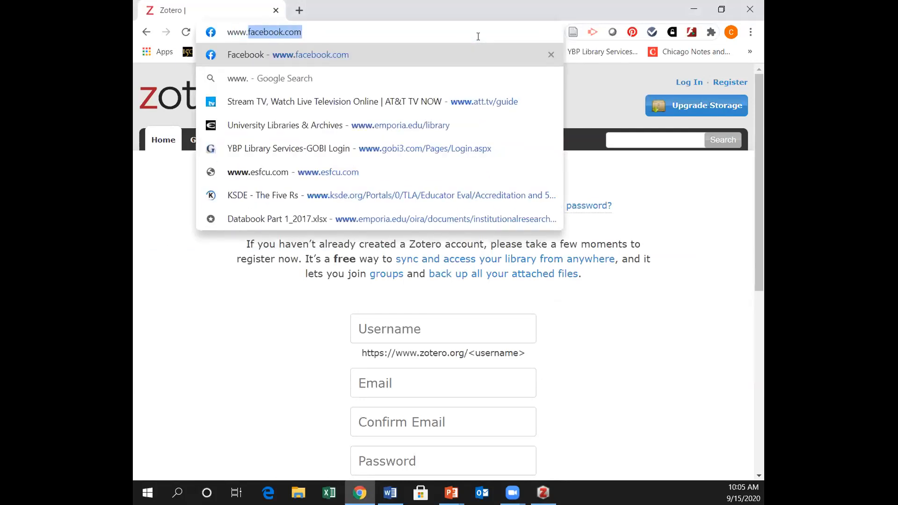
text(empo)
key(BackSpace)
text(p)
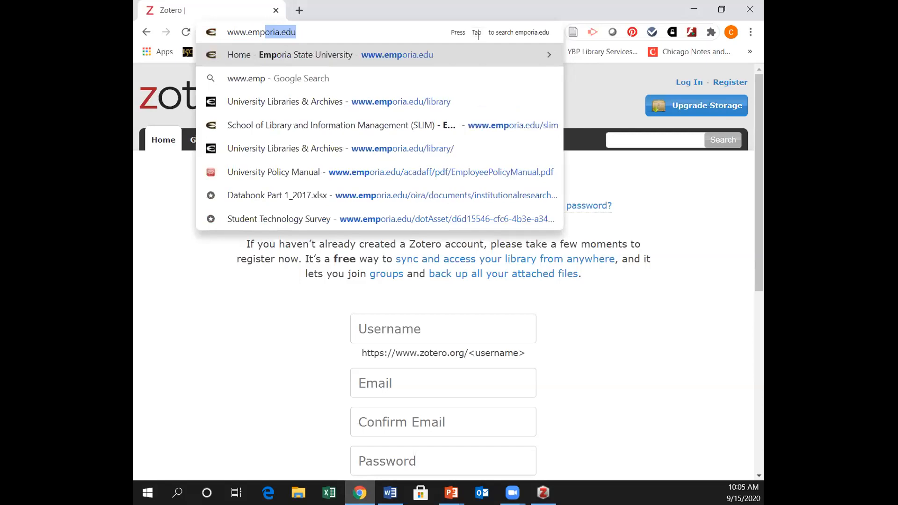
text(o)
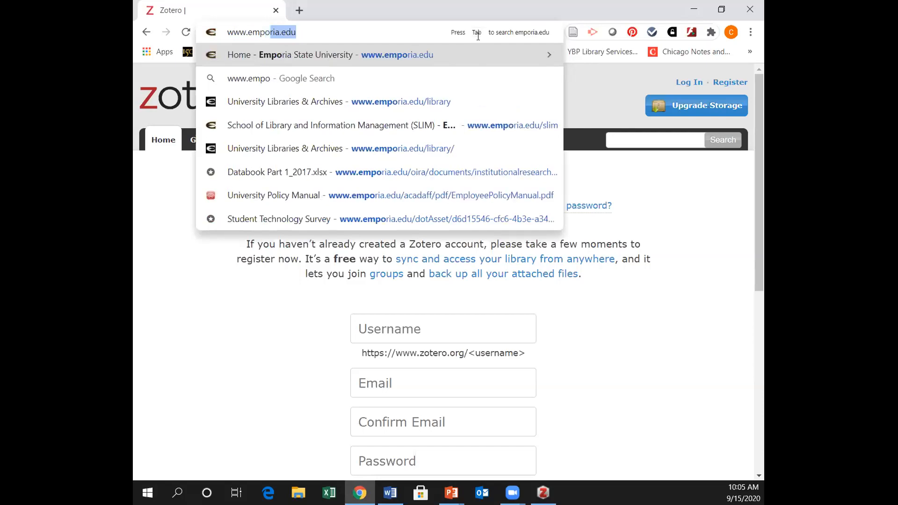
click(445, 103)
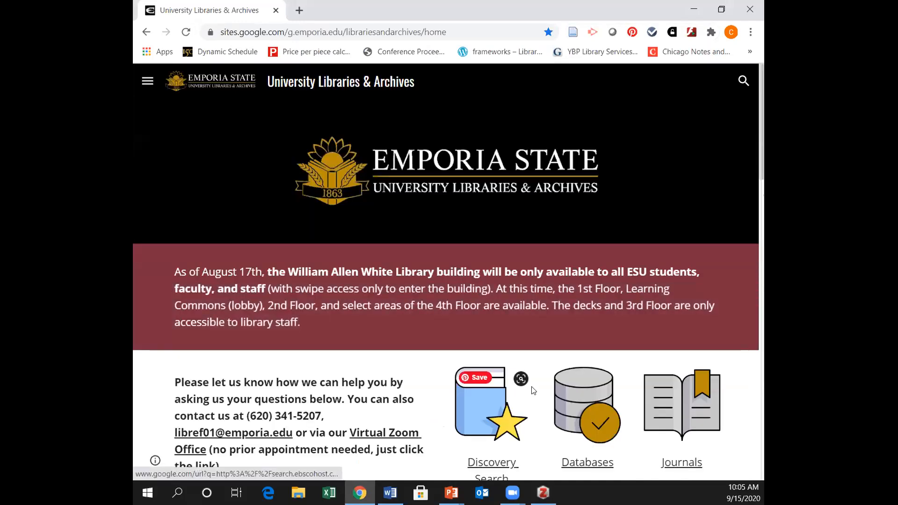
Open the library's Discovery Search Catalog and review its advanced search options and result limiters.
scroll(499, 358, down, 3)
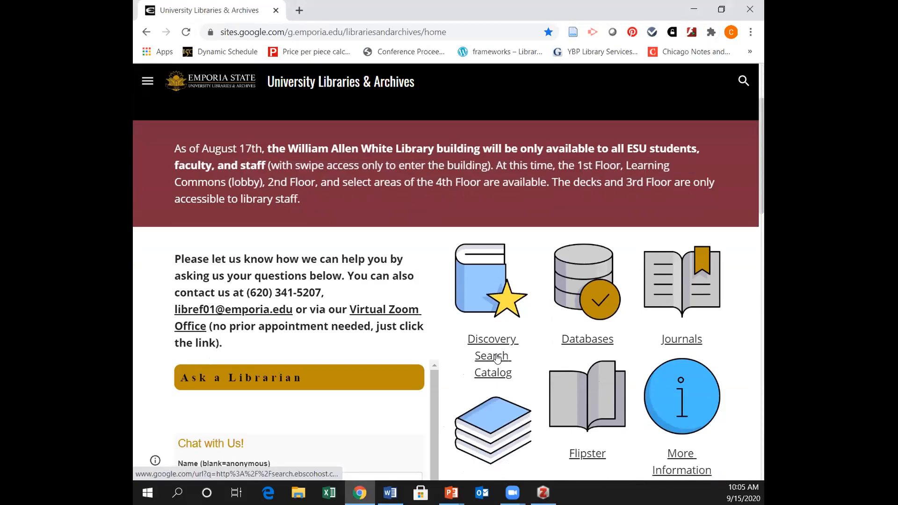
click(500, 358)
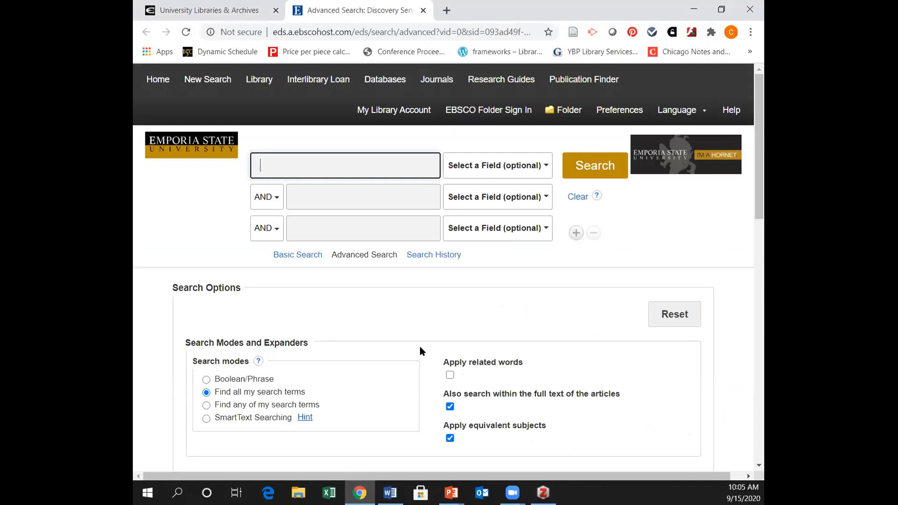
scroll(422, 347, down, 1)
scroll(424, 347, down, 1)
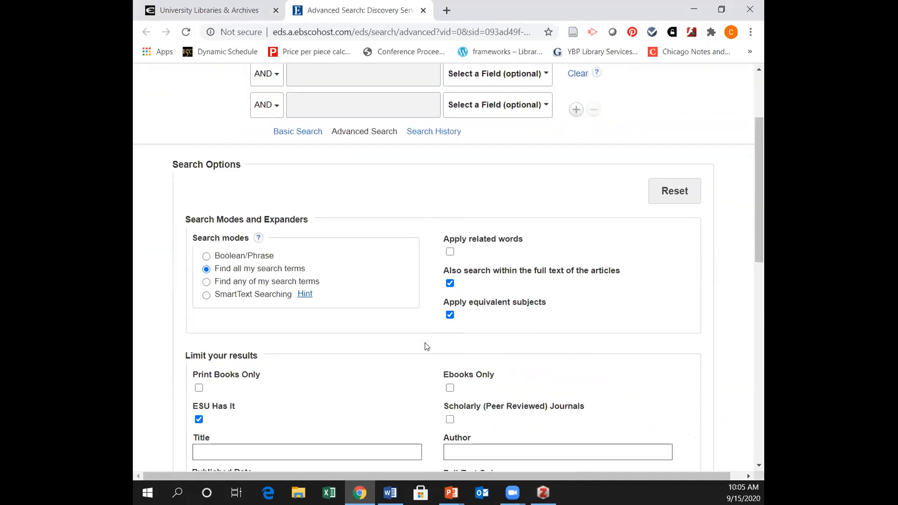
scroll(425, 345, down, 1)
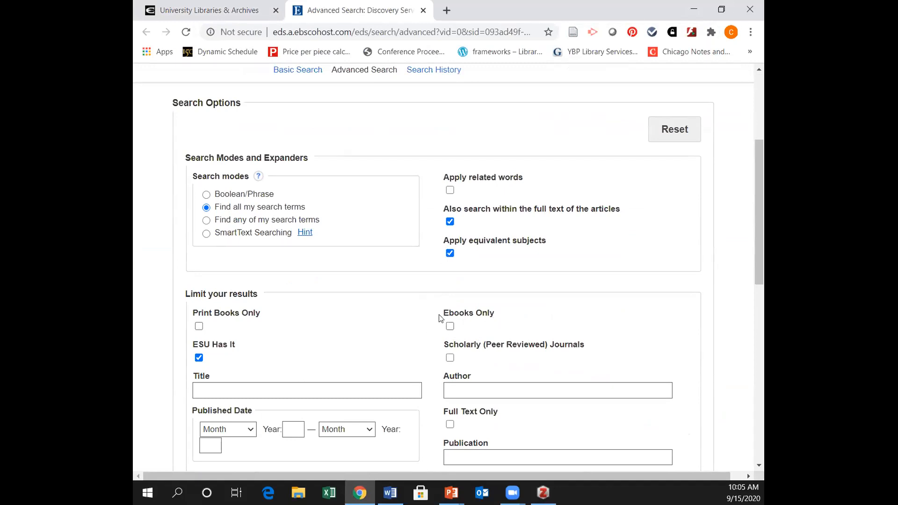
scroll(440, 315, up, 3)
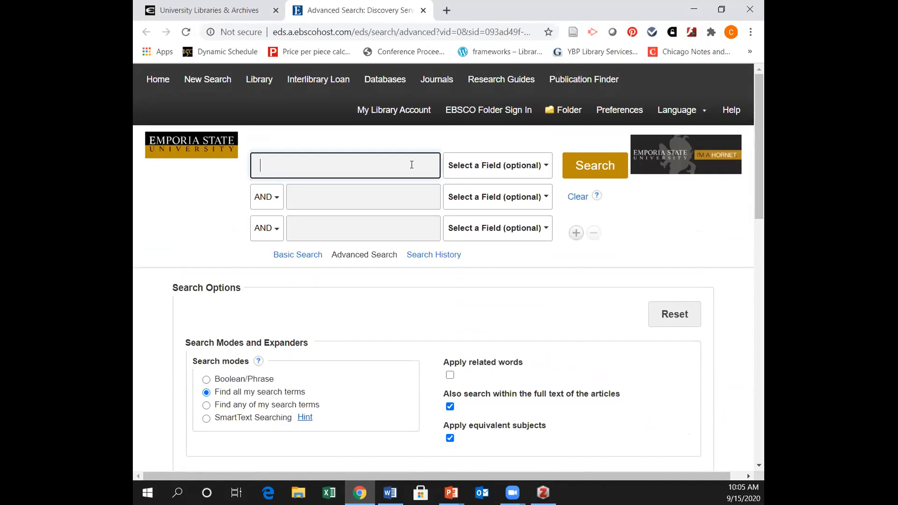
Enter "art therapy and mandalas" as the first search term in the catalog's advanced search.
text(art th)
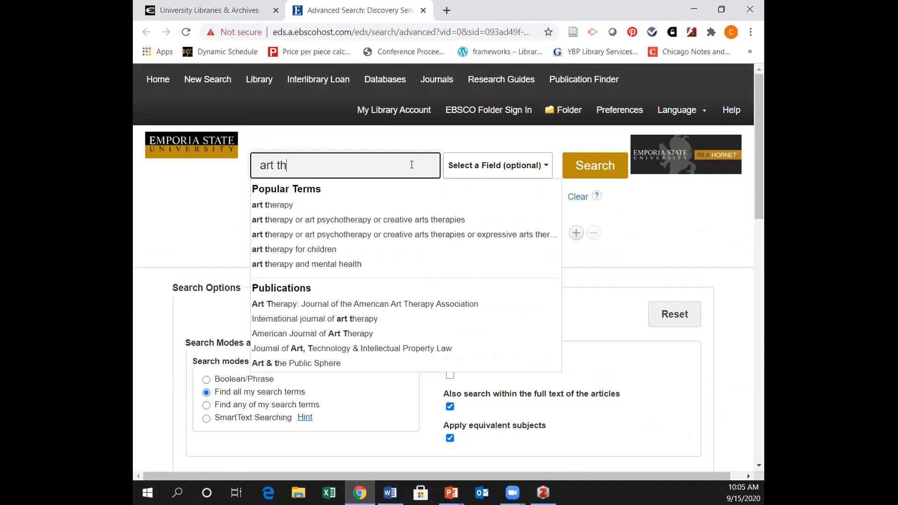
text(erapy and m)
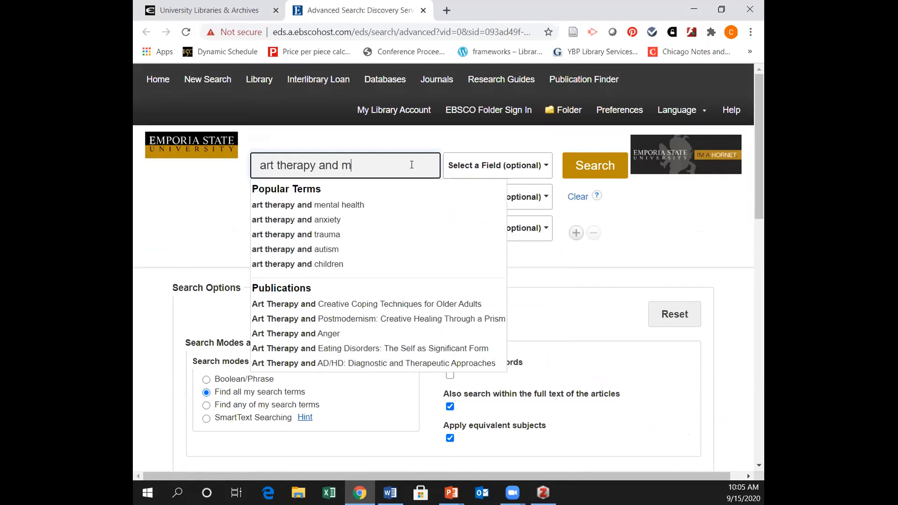
text(andal)
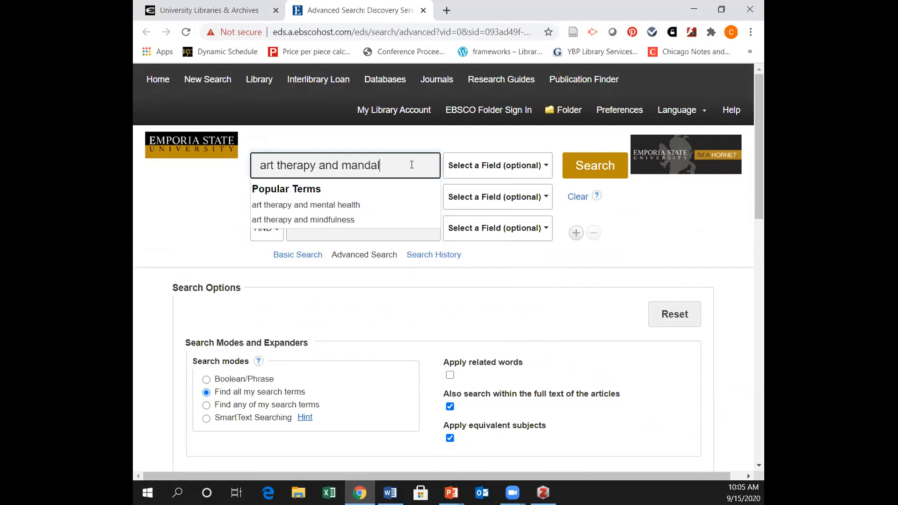
text(as)
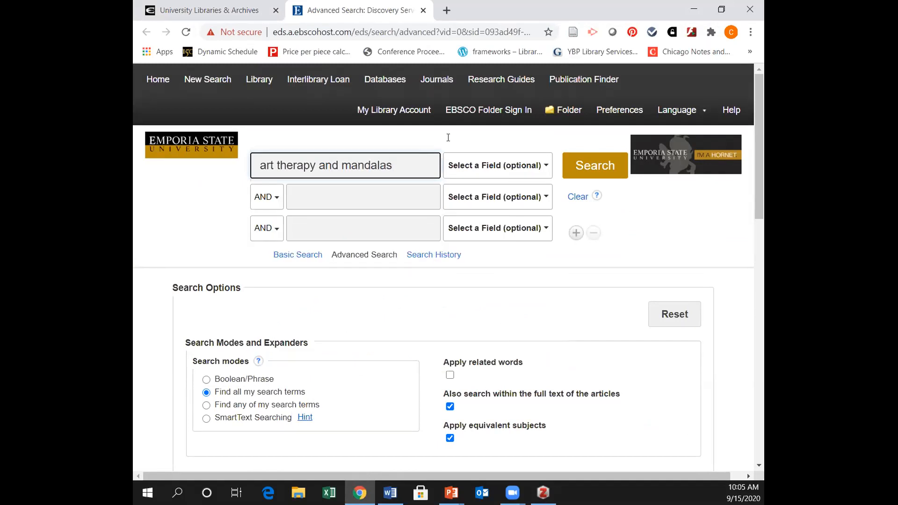
Run the catalog search and open the record for "The Effect of Coloring Mandalas on the Anxiety of Medical-Surgical Nurses and Nursing Support Staff".
click(594, 165)
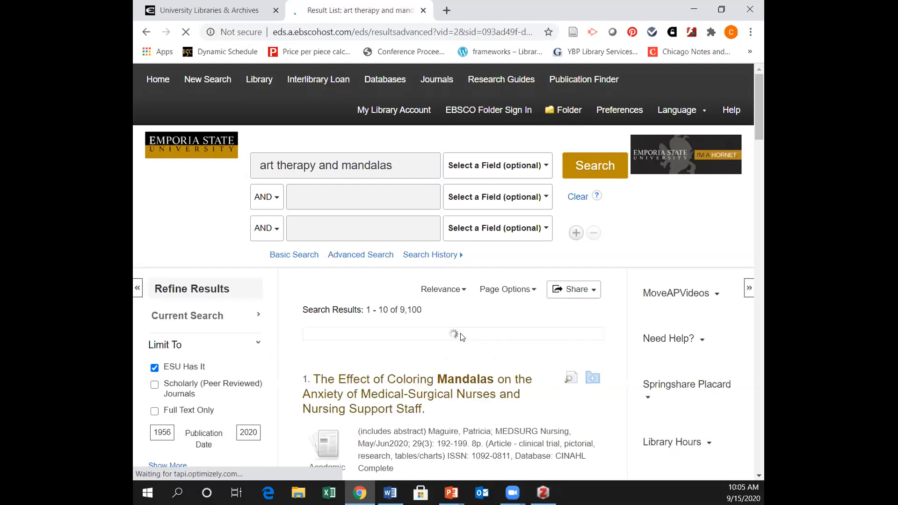
scroll(496, 374, down, 1)
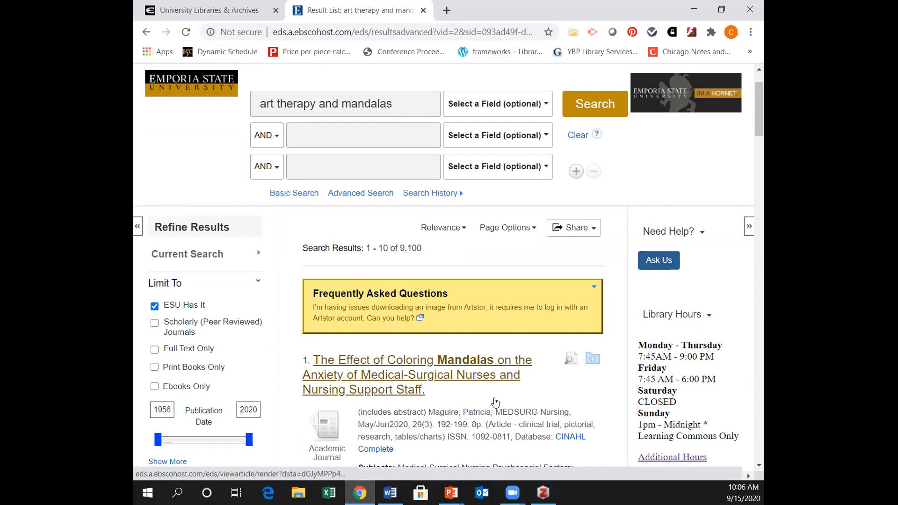
scroll(496, 401, down, 2)
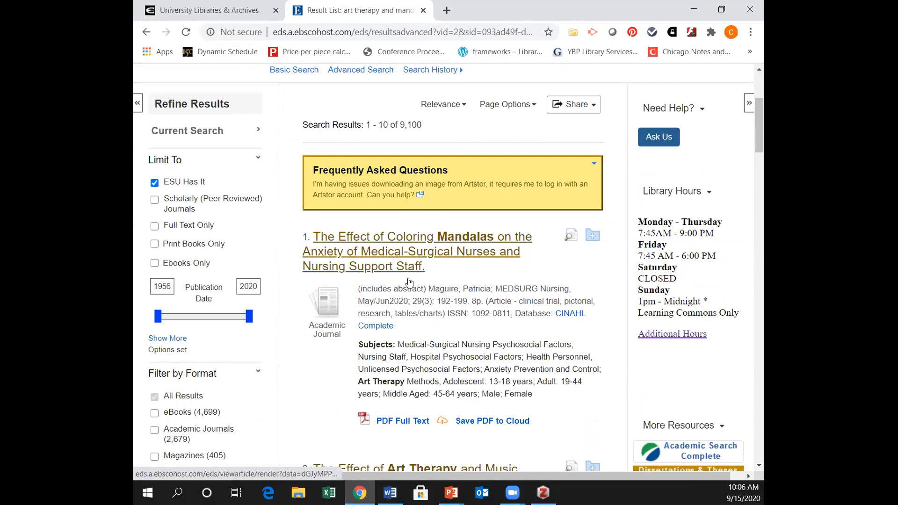
click(412, 255)
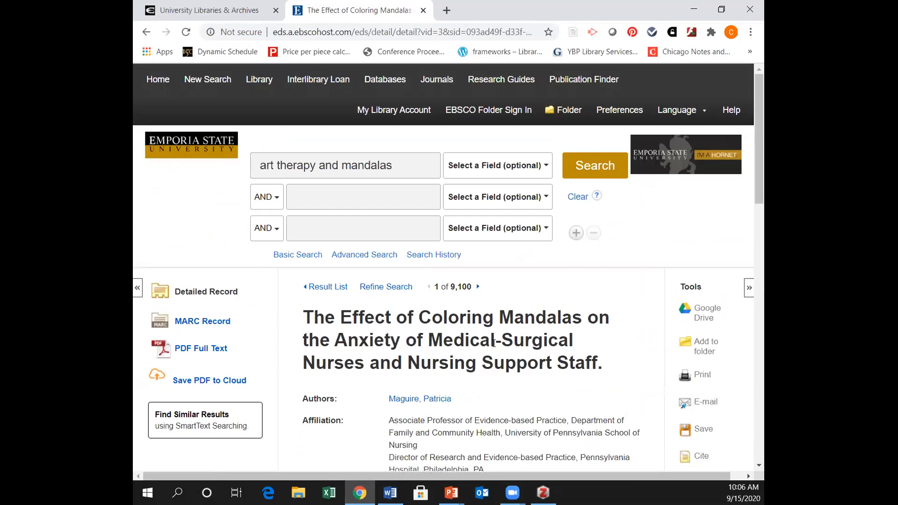
Look over the article's record and save it to the Zotero collection "Art Therapy and Mandalas".
scroll(494, 344, down, 1)
scroll(494, 344, down, 2)
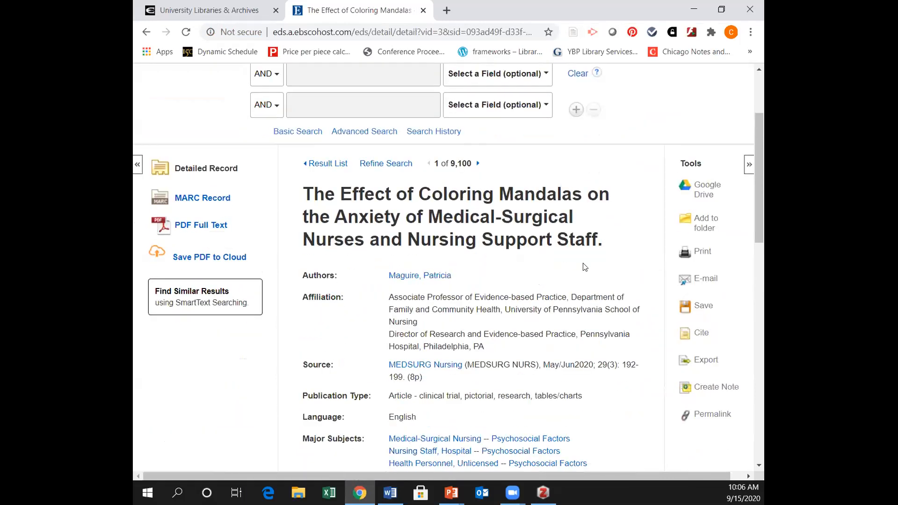
scroll(584, 267, up, 3)
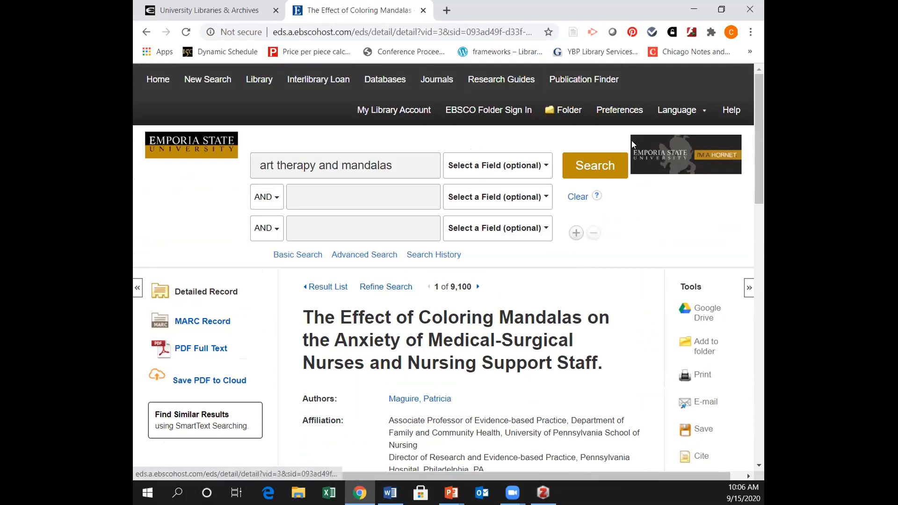
click(572, 33)
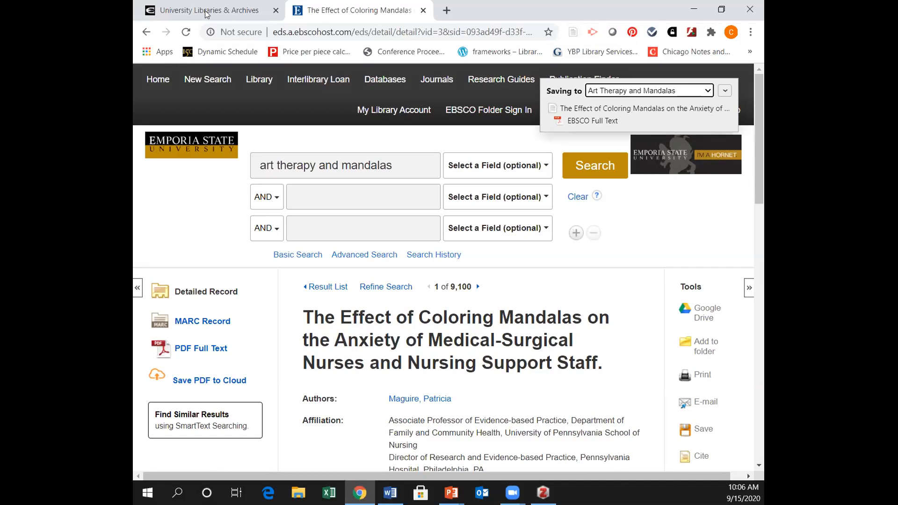
Return to the search results, open the eBook "Art Therapy: Programs, Uses and Benefits" and save it to Zotero.
click(147, 32)
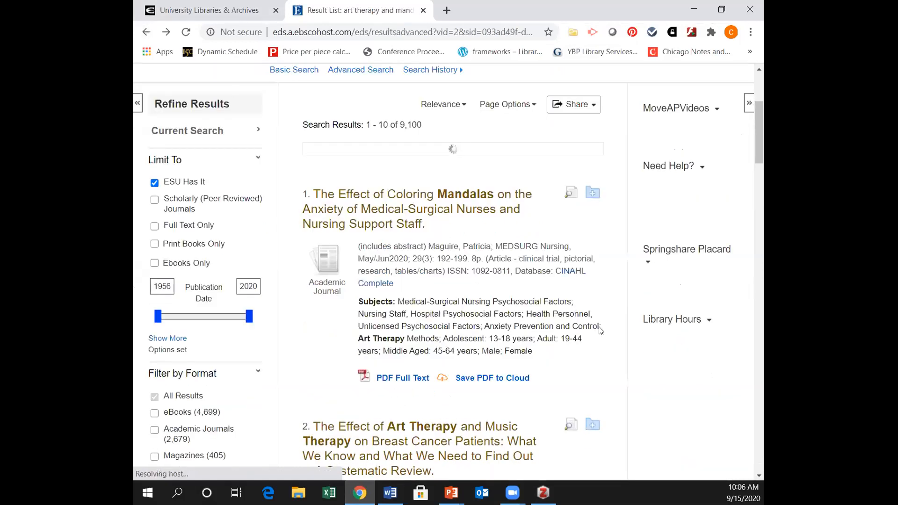
scroll(591, 323, down, 5)
scroll(585, 317, down, 5)
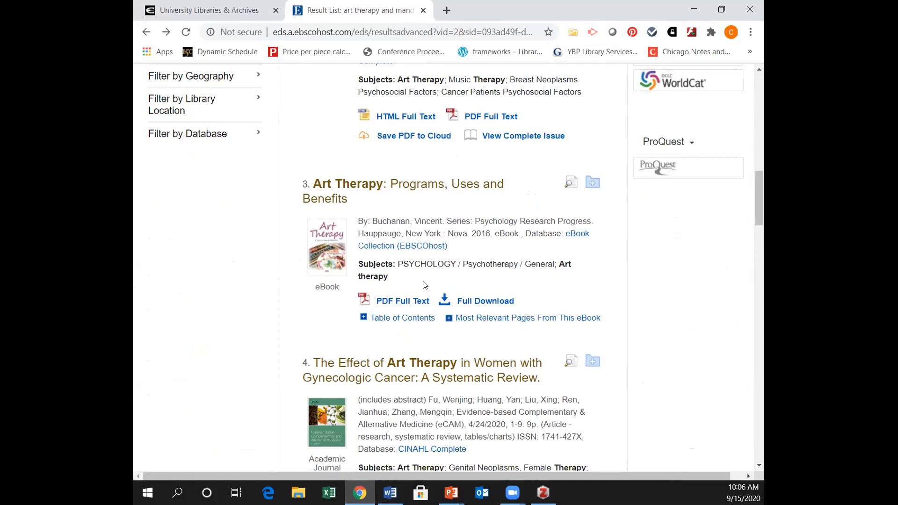
click(419, 188)
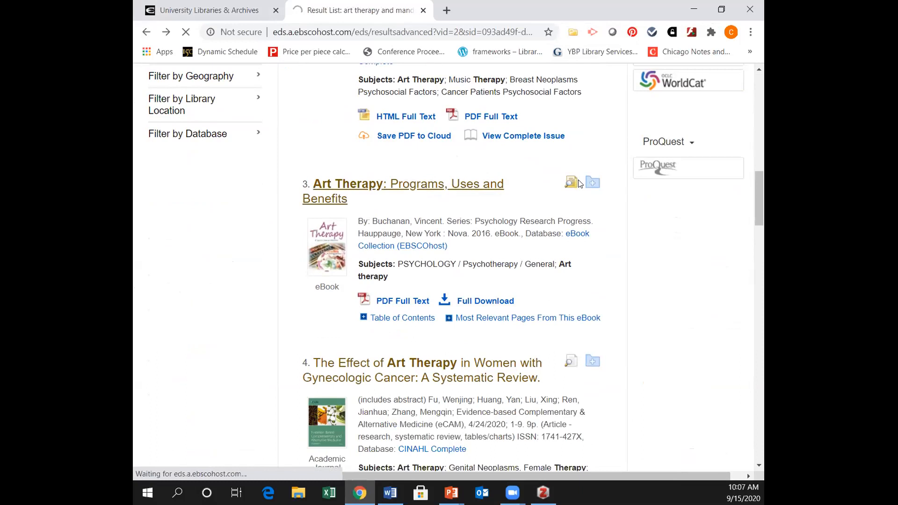
mouse_move(570, 182)
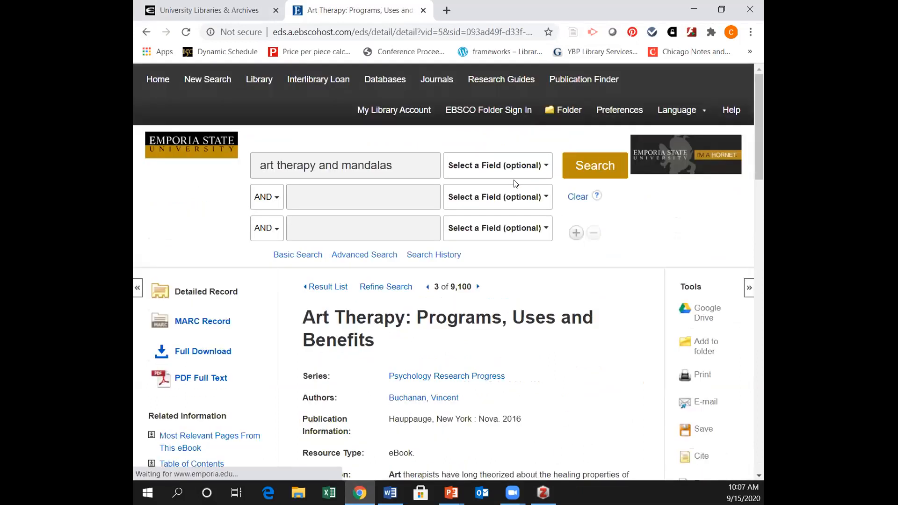
click(574, 33)
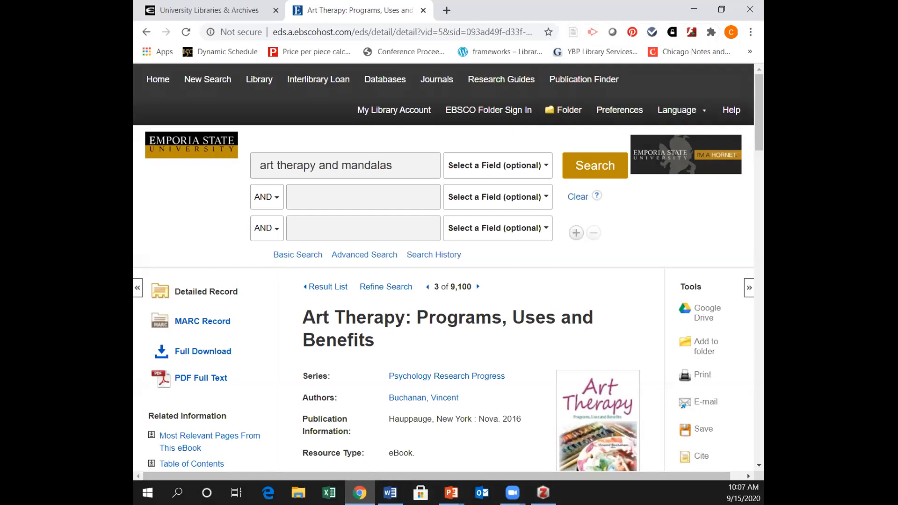
Switch to the Zotero desktop application and expand the coloring mandalas article to view its attachment.
key(alt+Tab)
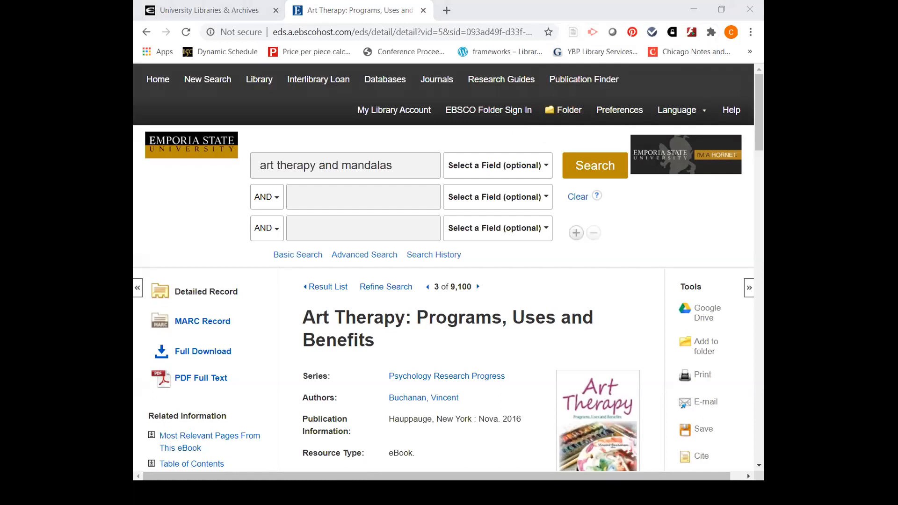
key(alt+Tab)
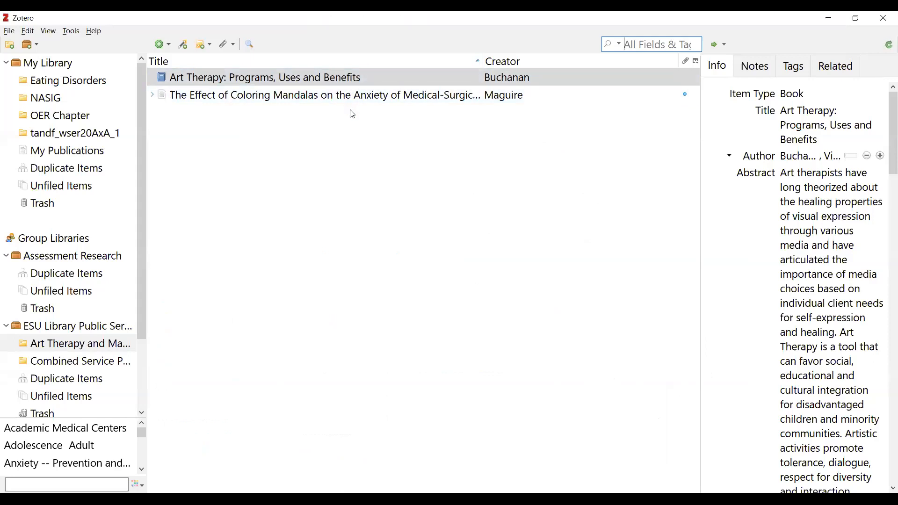
click(156, 96)
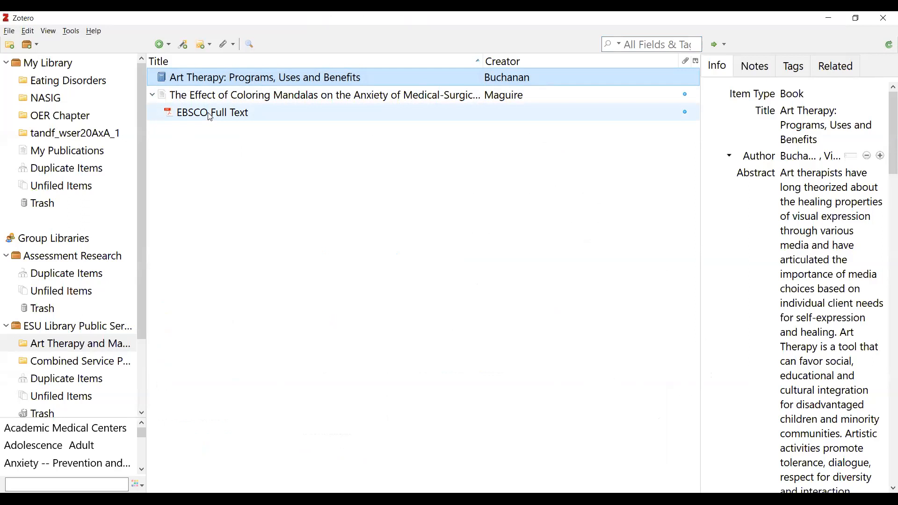
Review Zotero's sync, export, advanced and general preferences, including automatic attachment of associated PDFs, and close them.
click(32, 33)
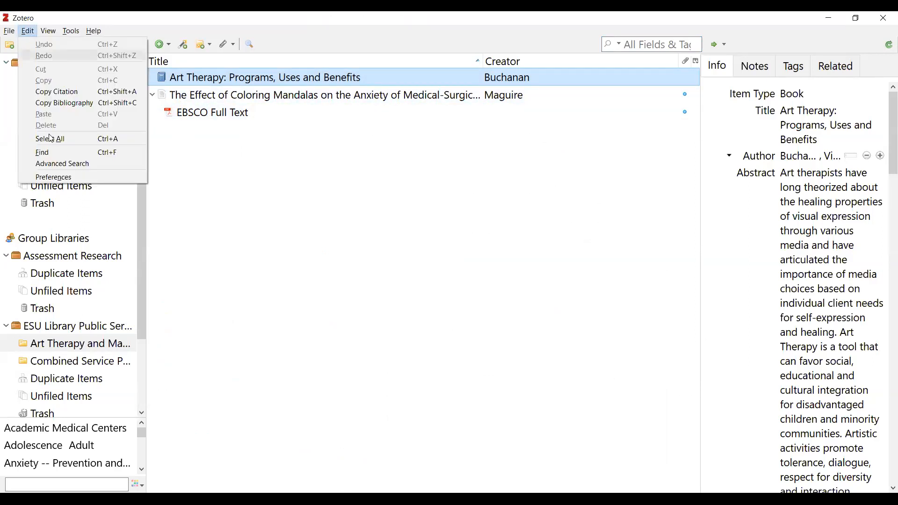
click(56, 165)
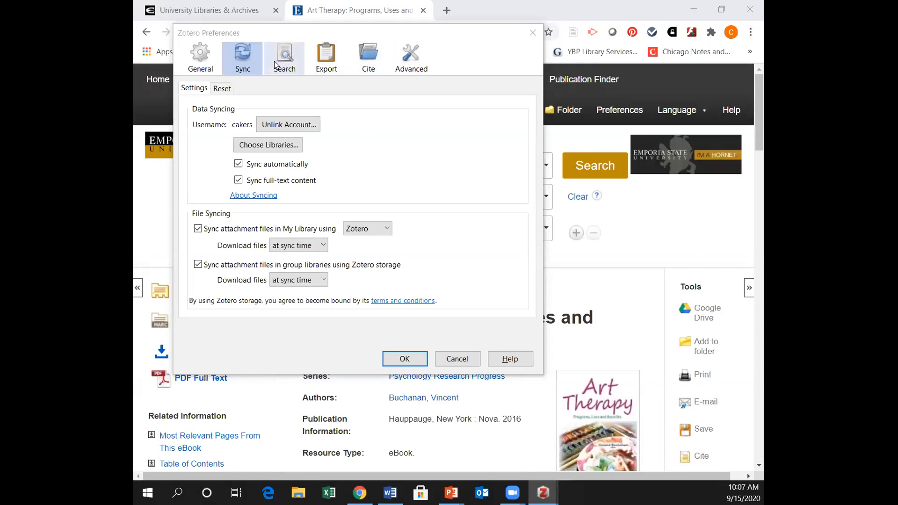
click(330, 60)
click(329, 60)
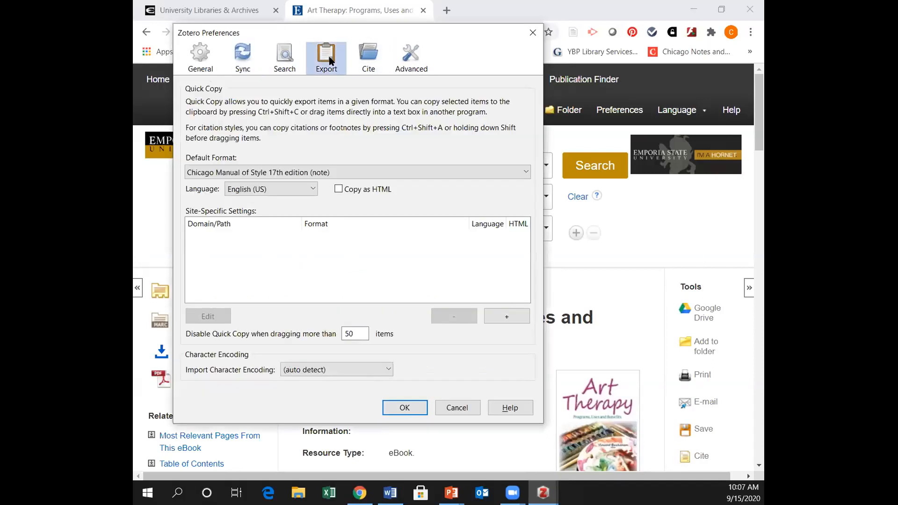
click(413, 66)
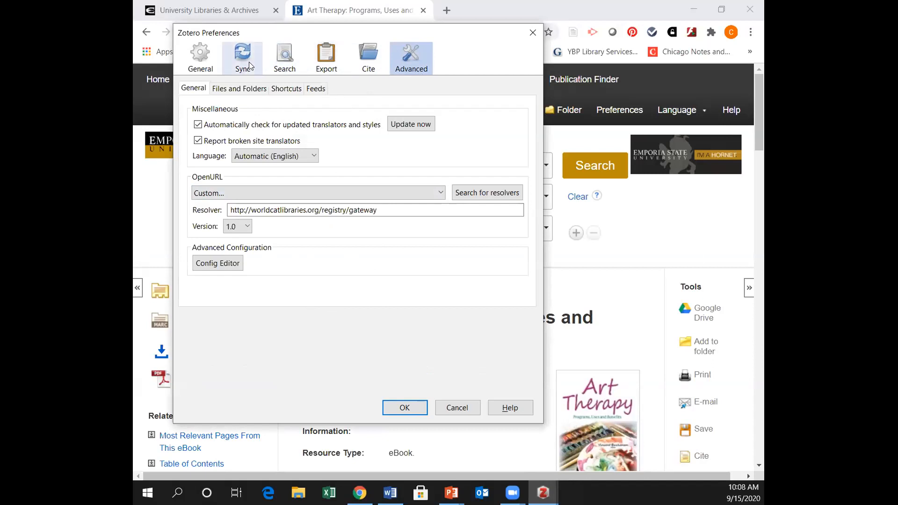
click(196, 55)
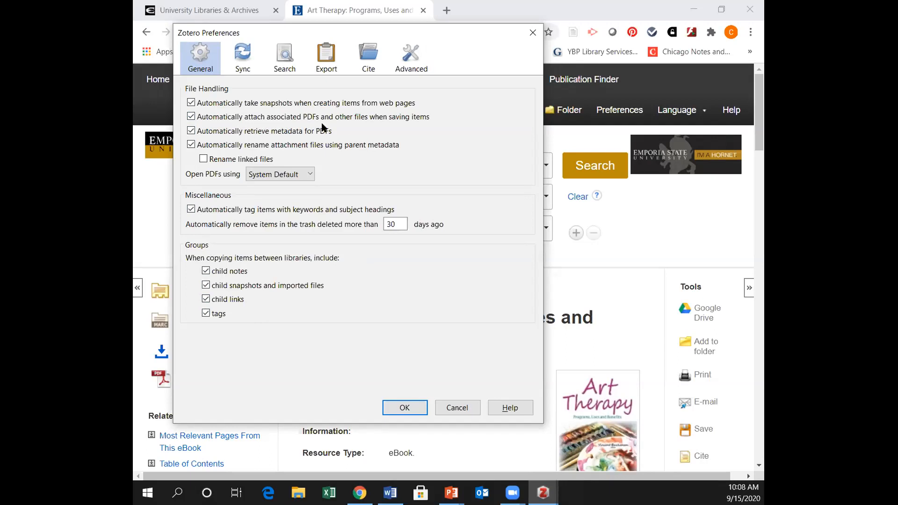
click(408, 409)
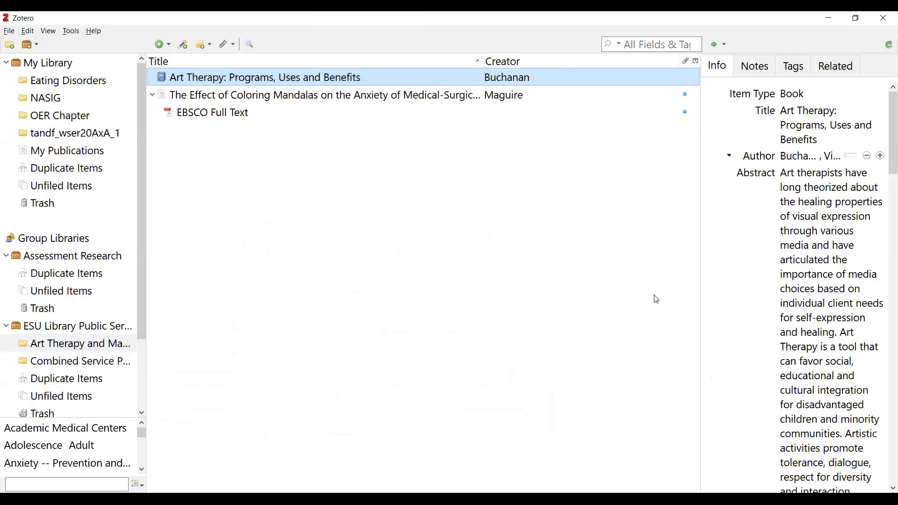
Add the note "Remember to check this book for references about mandalas." to the book "Art Therapy: Programs, Uses and Benefits".
click(754, 72)
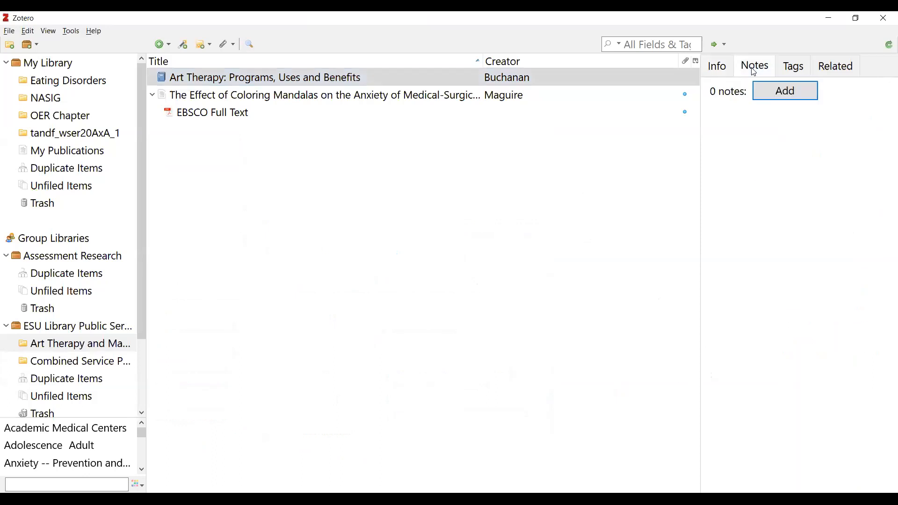
click(773, 96)
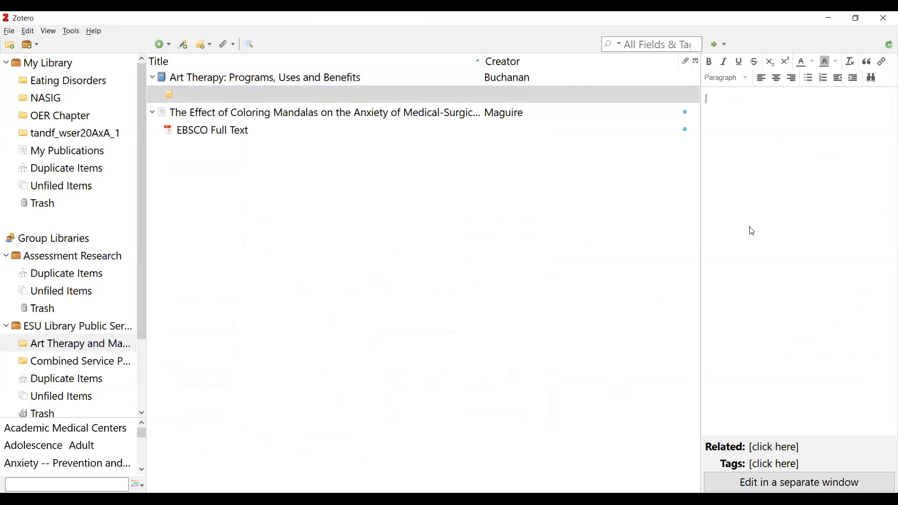
text(Re)
text(member to c)
text(he)
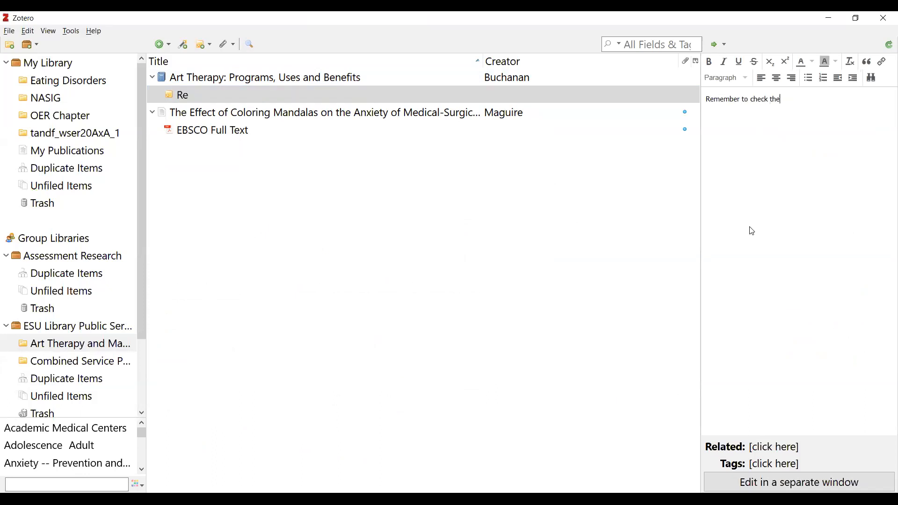
text(ck this book for refereen)
key(BackSpace)
key(BackSpace)
text(nnces abou)
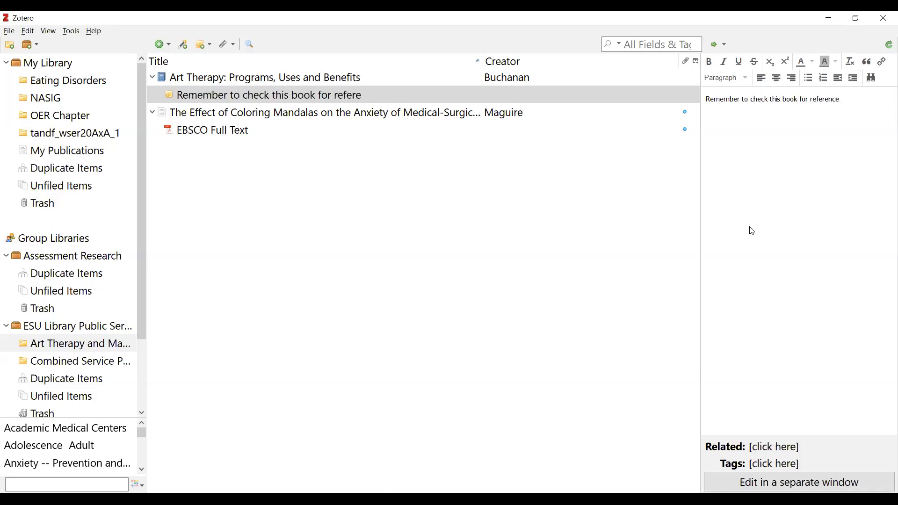
text(t mandalas.)
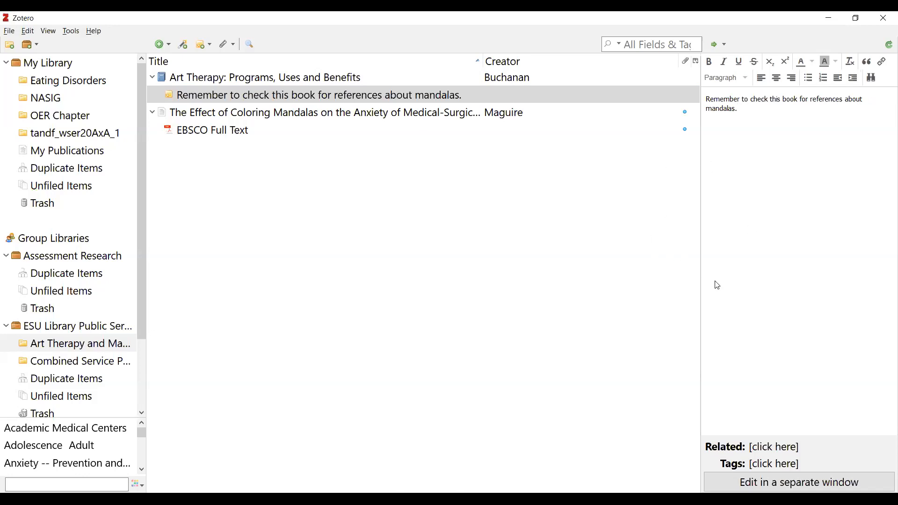
Open the coloring mandalas article's EBSCO Full Text PDF to view it, and return to Zotero.
click(501, 117)
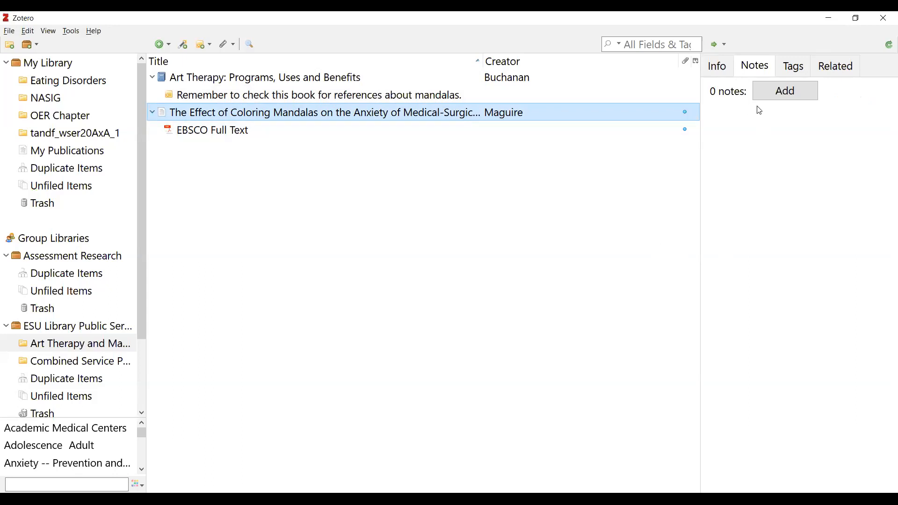
click(229, 134)
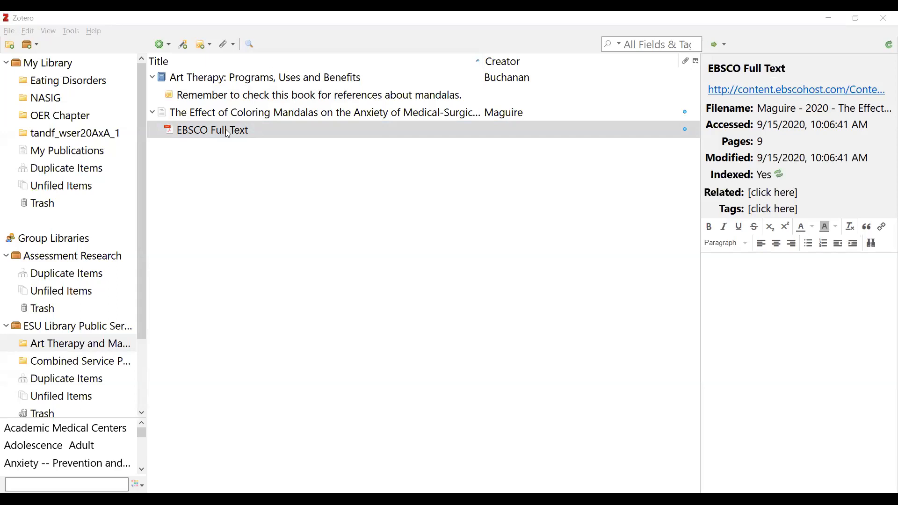
double_click(228, 134)
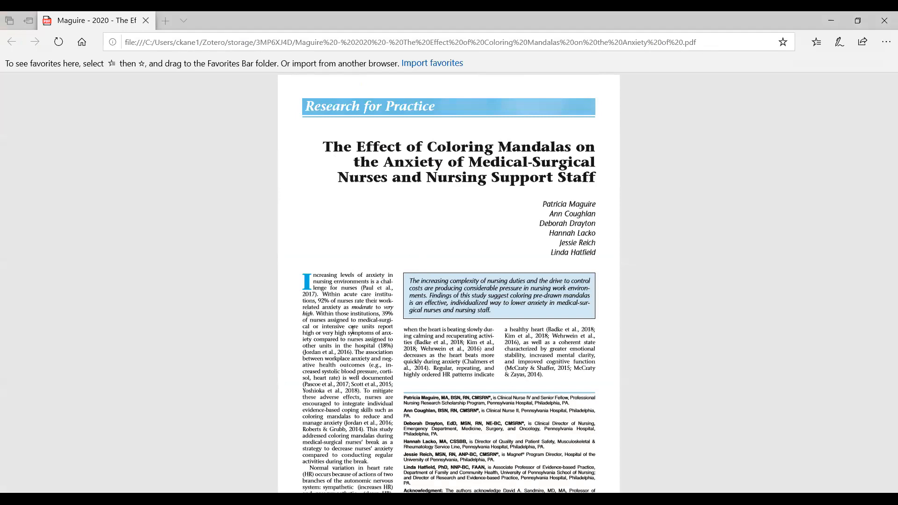
key(alt+Tab)
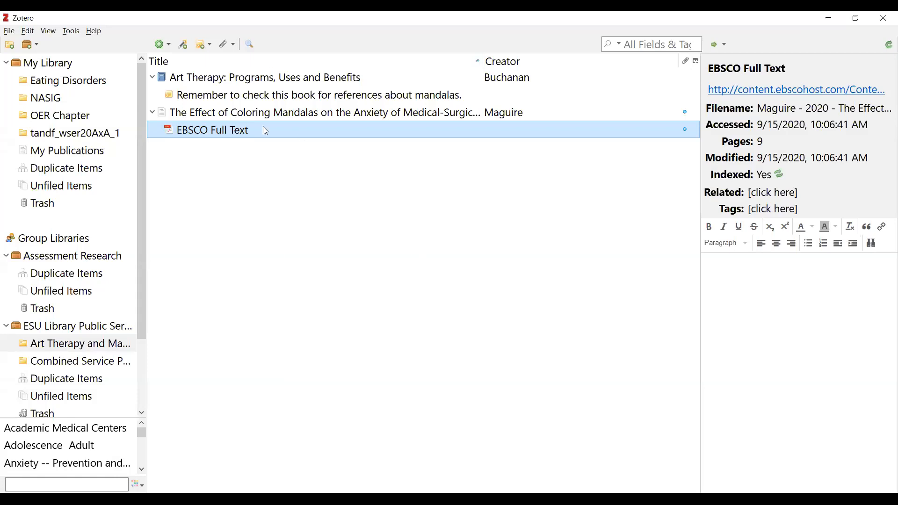
Collapse both entries in the Art Therapy and Mandalas collection and select the book and the article together.
click(152, 112)
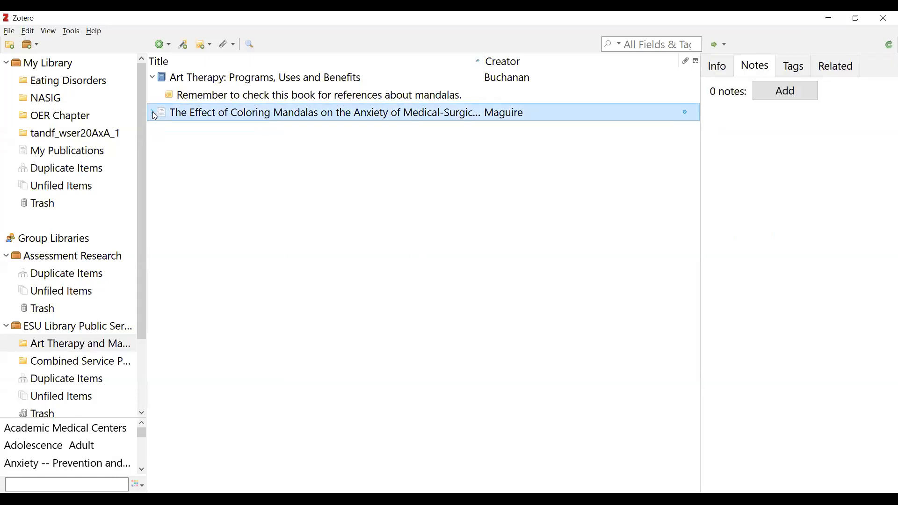
click(153, 78)
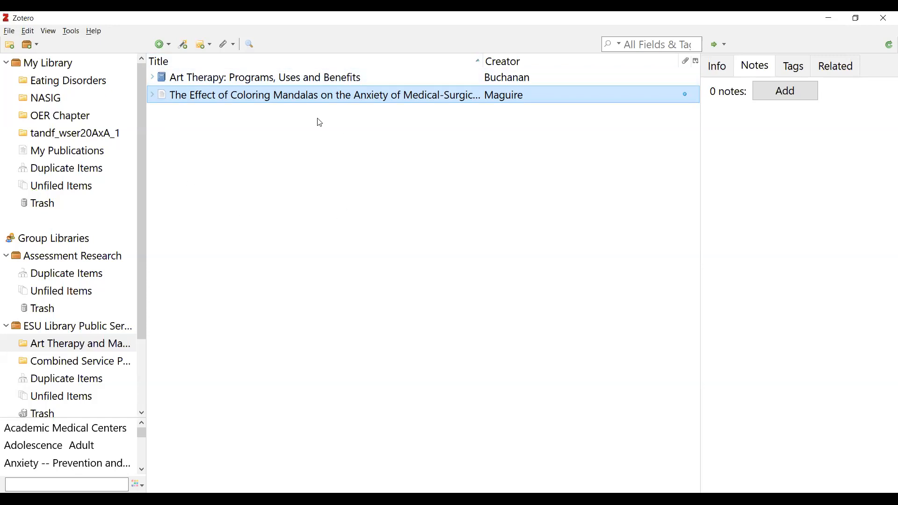
click(252, 83)
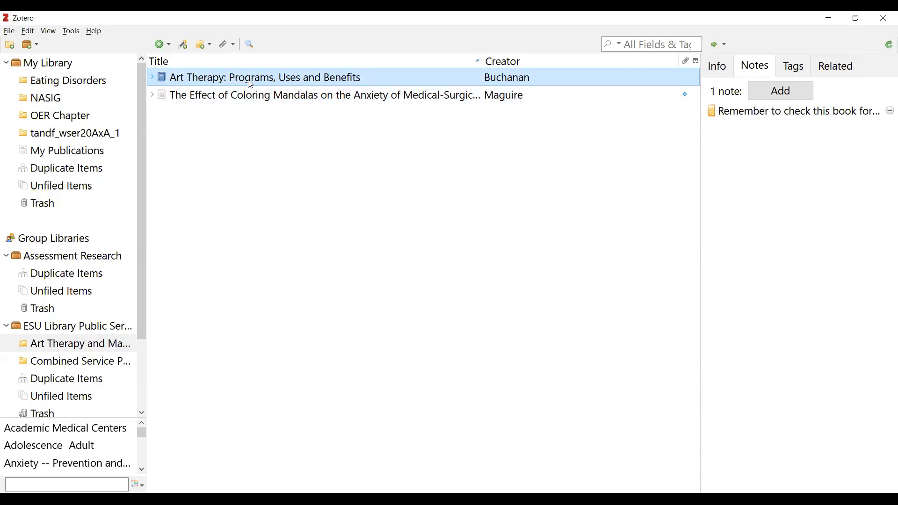
ctrl+click(252, 85)
click(249, 83)
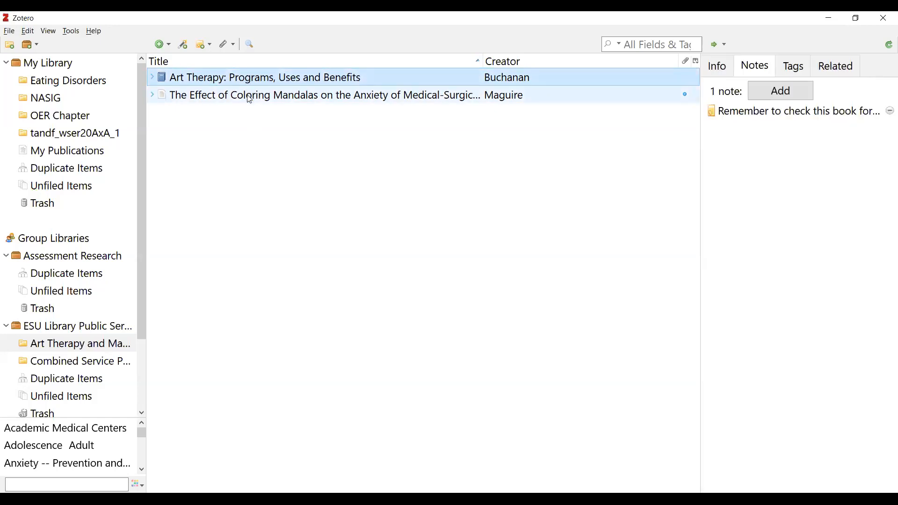
ctrl+click(250, 97)
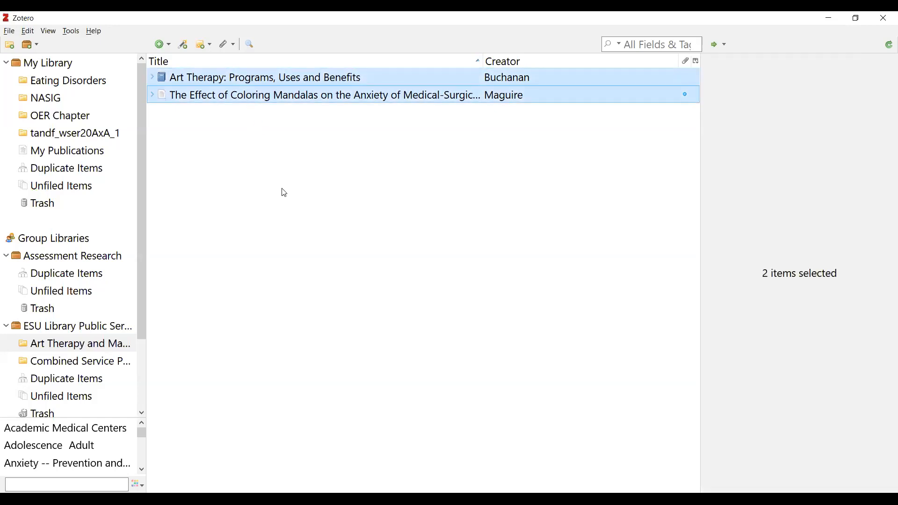
Start a bibliography from the two selected items and choose the American Psychological Association (APA) 7th edition style.
right_click(316, 91)
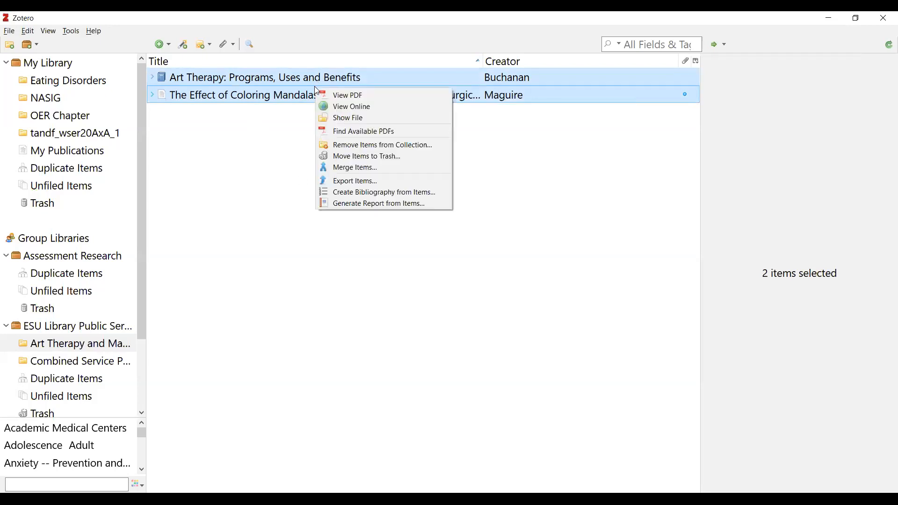
click(354, 193)
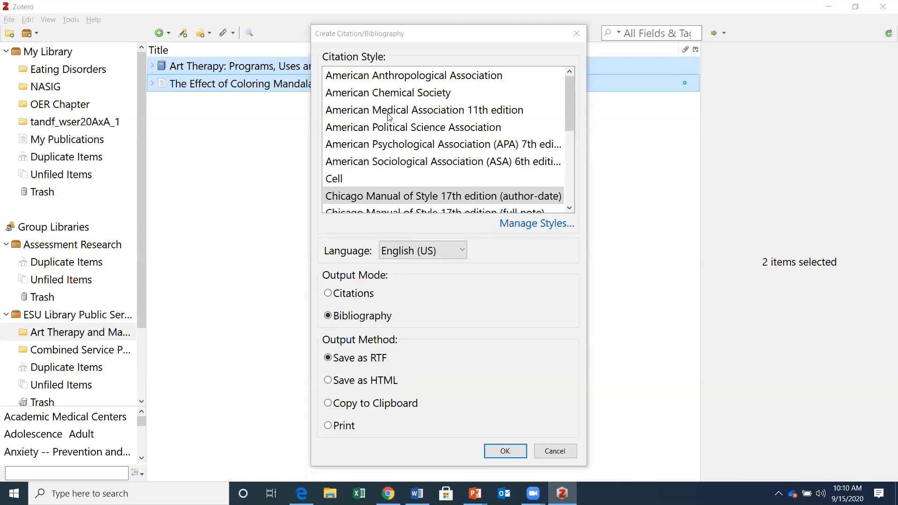
scroll(388, 139, down, 1)
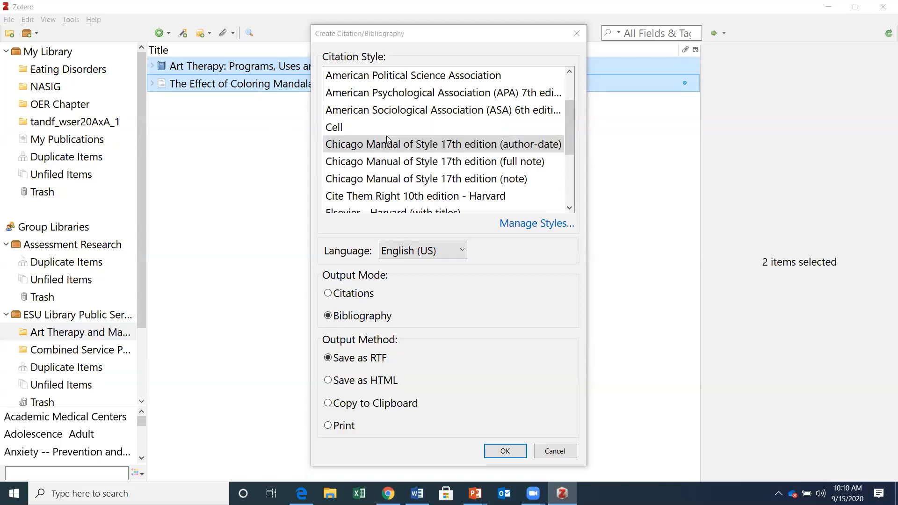
scroll(387, 138, down, 1)
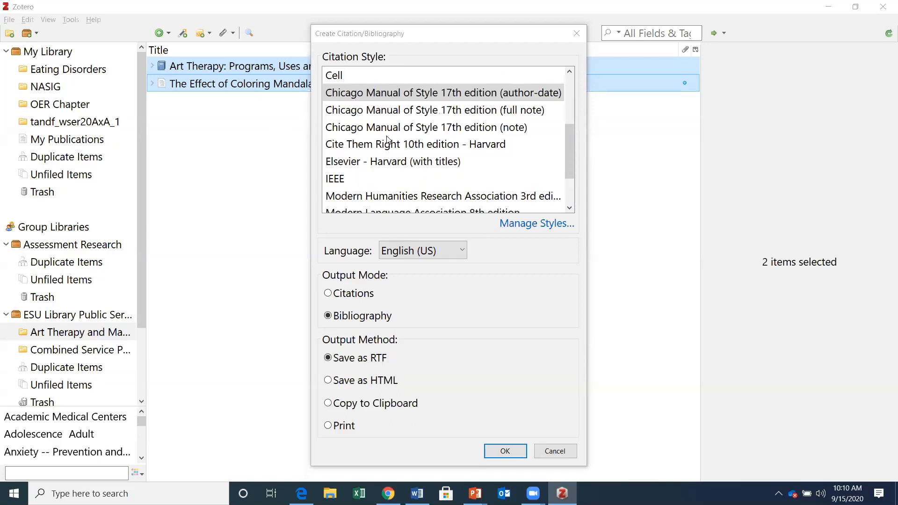
scroll(387, 138, down, 1)
scroll(387, 137, up, 2)
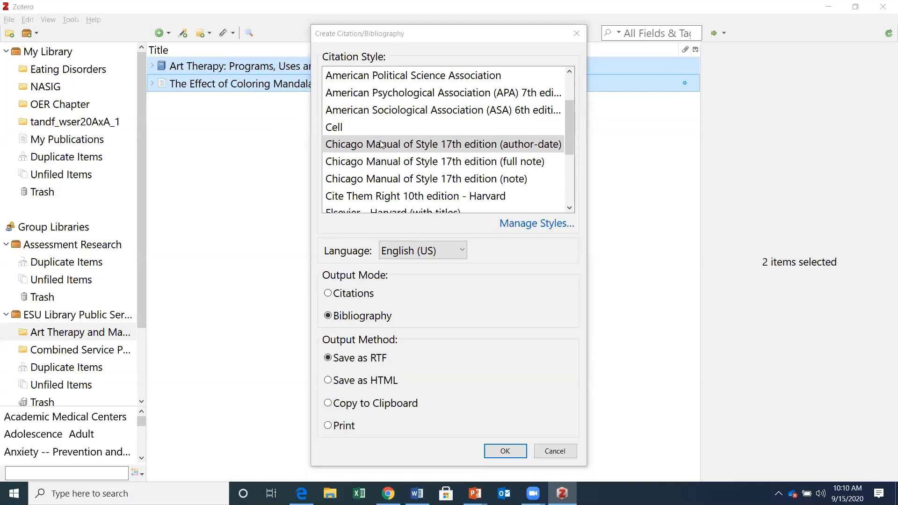
scroll(383, 145, down, 1)
scroll(383, 146, down, 1)
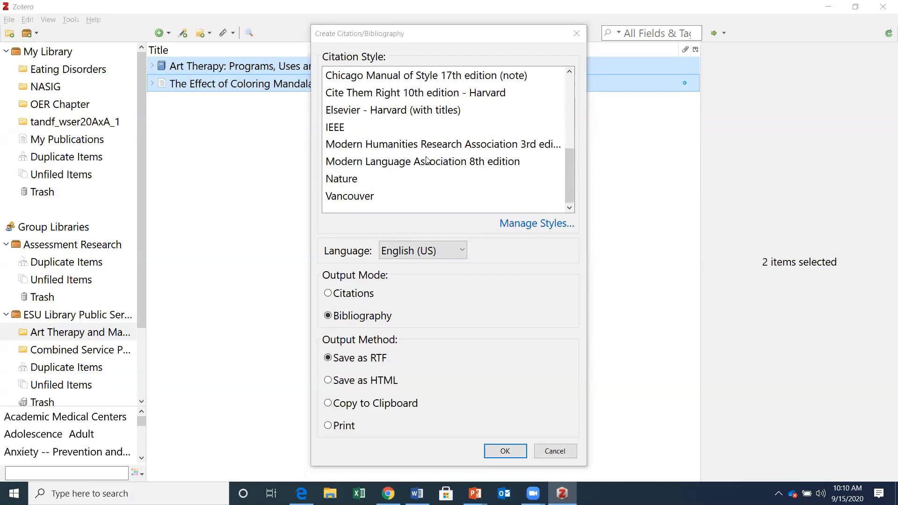
scroll(427, 160, up, 3)
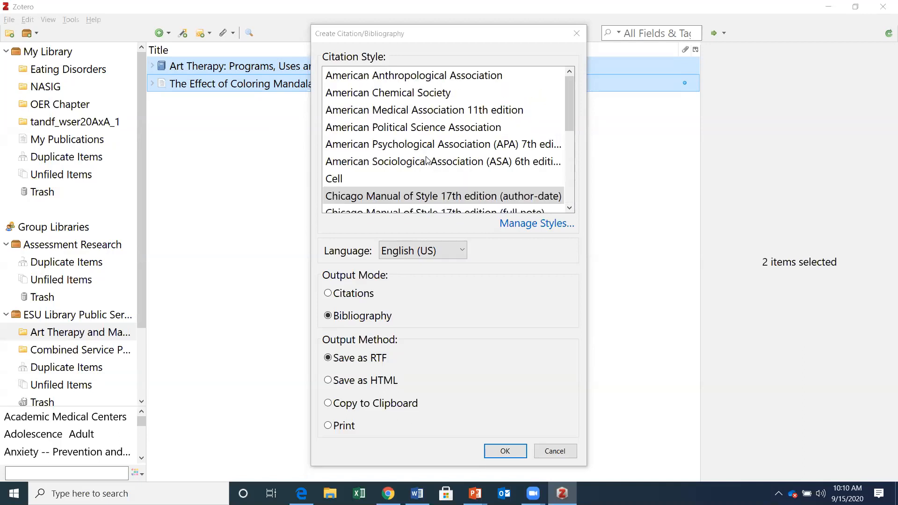
click(418, 145)
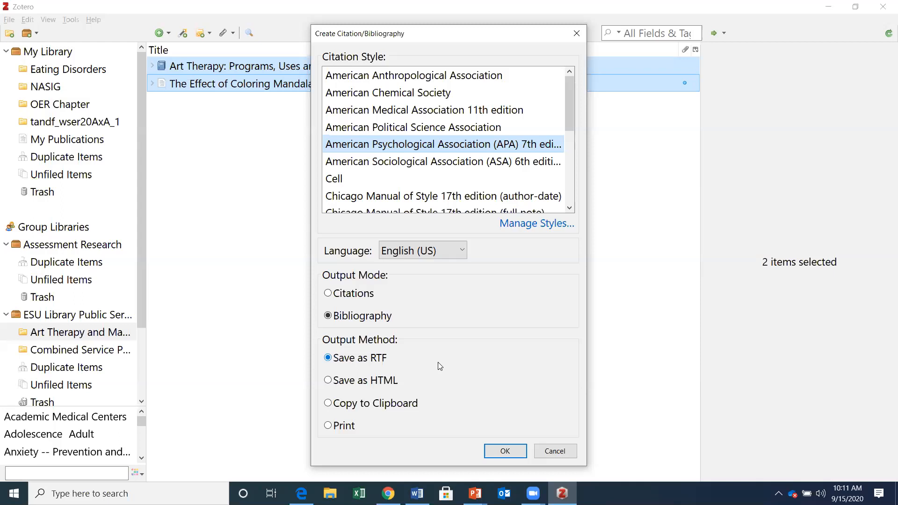
Save the bibliography in RTF format in Documents under the file name "Art therapy and mandalas".
click(504, 451)
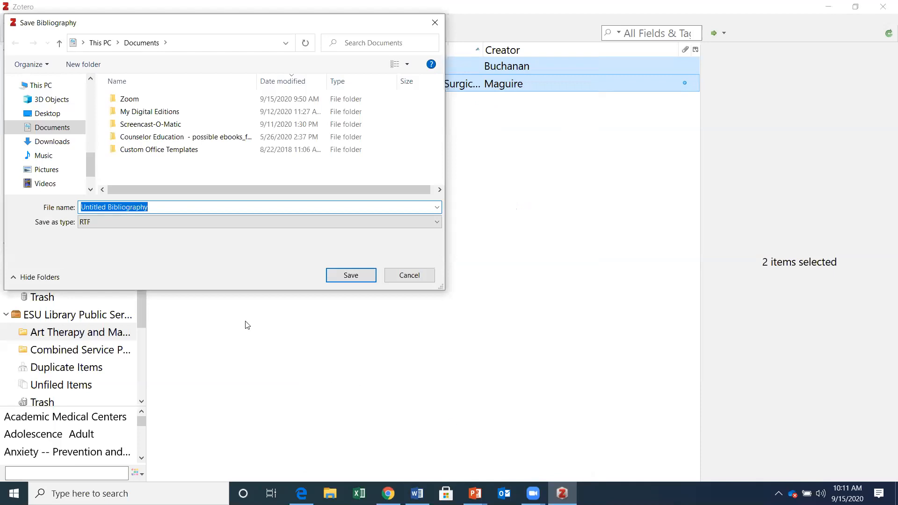
key(Return)
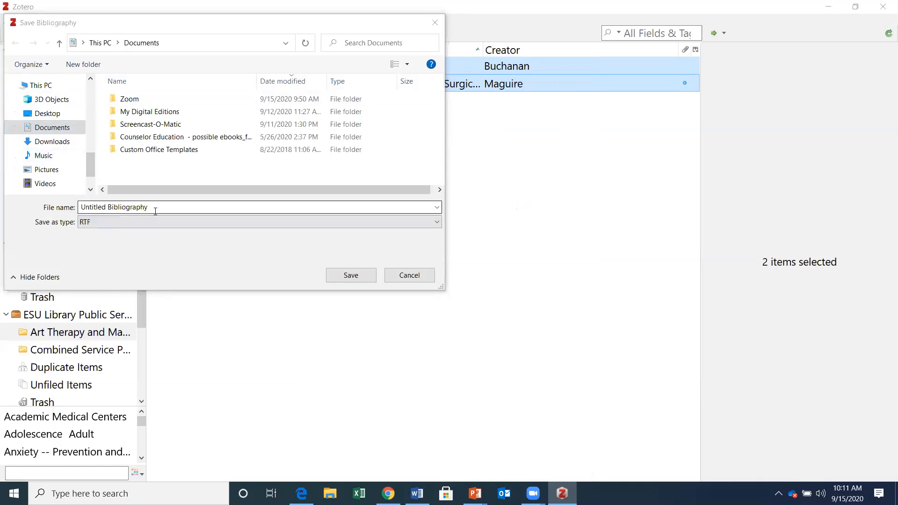
drag(161, 209, 70, 208)
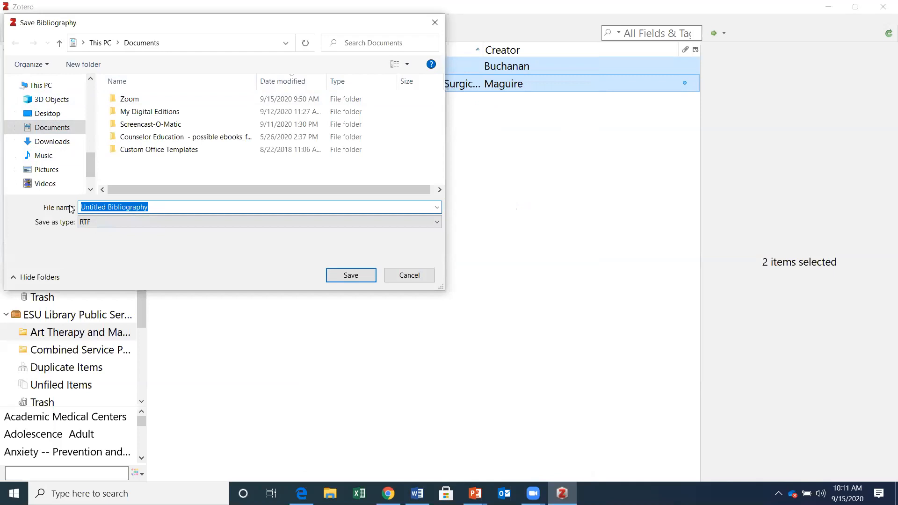
text(Art therapy and mandalas)
key(Return)
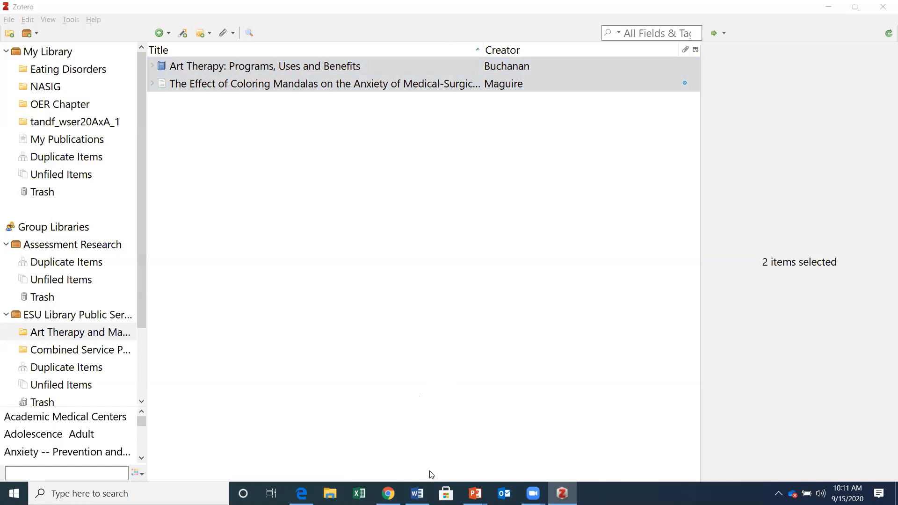
Switch to Word and open the "Art therapy and mandalas" file from Documents, listing all file types.
click(417, 493)
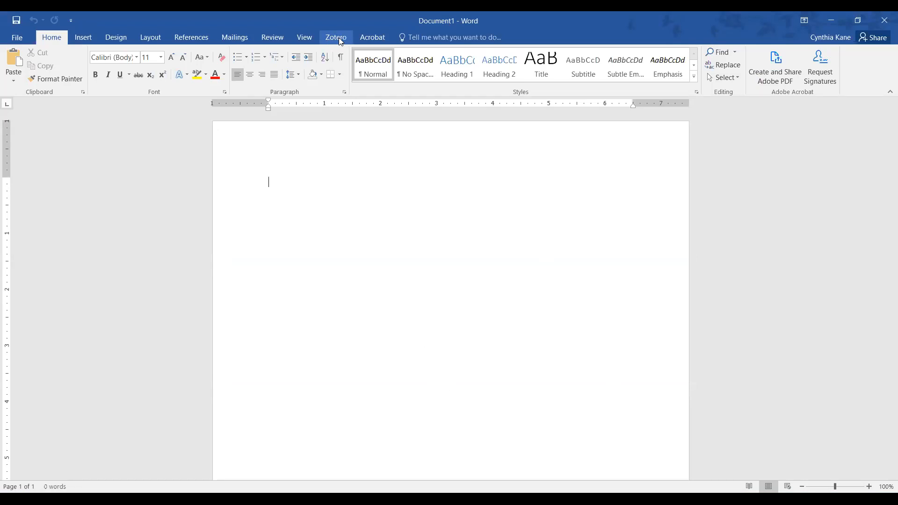
click(21, 40)
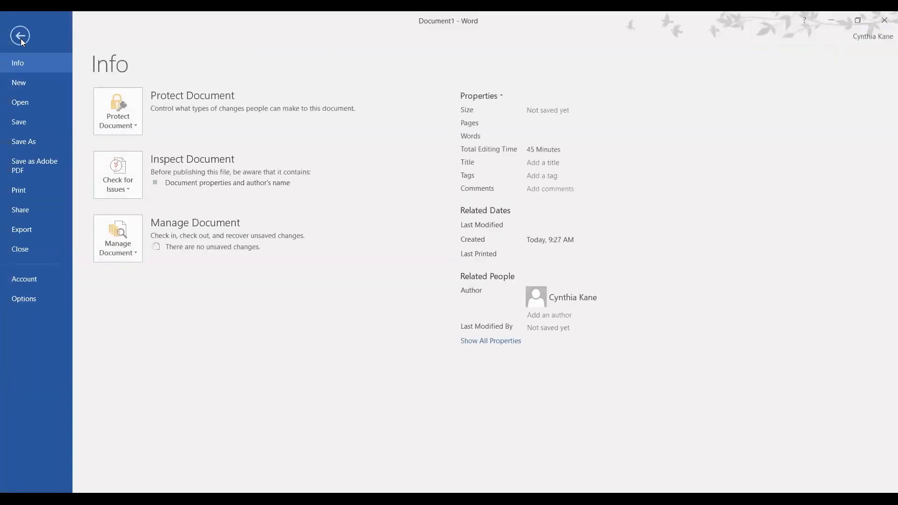
click(27, 103)
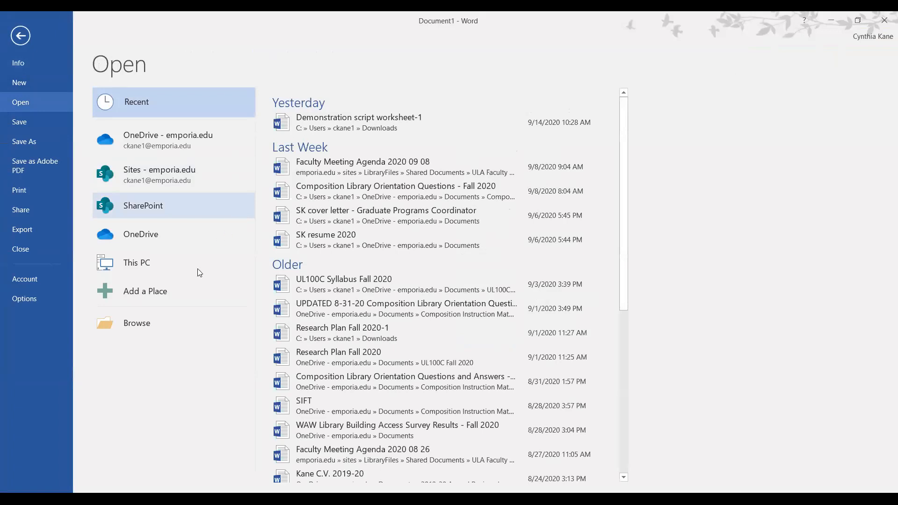
click(148, 328)
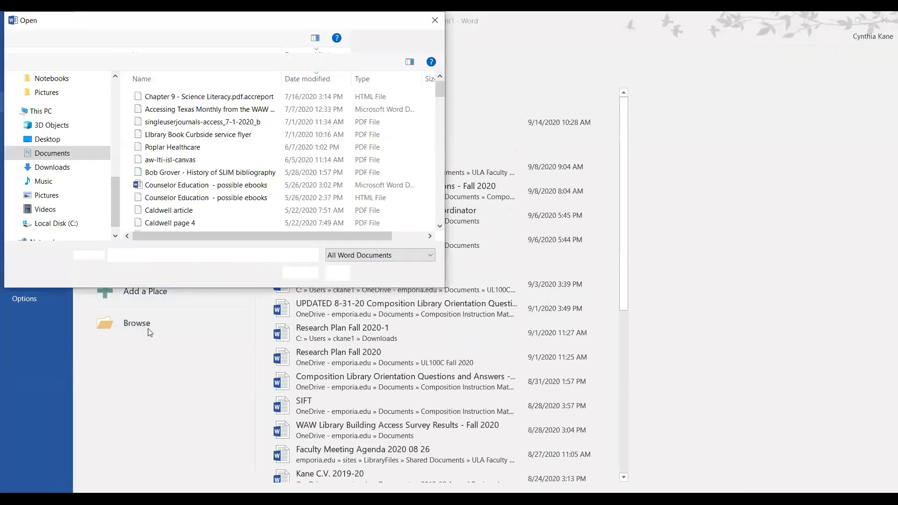
click(350, 259)
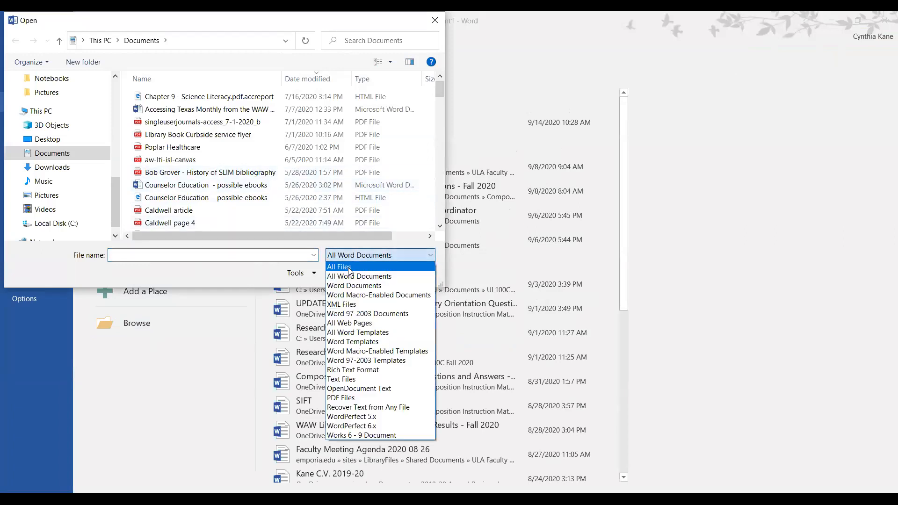
click(348, 268)
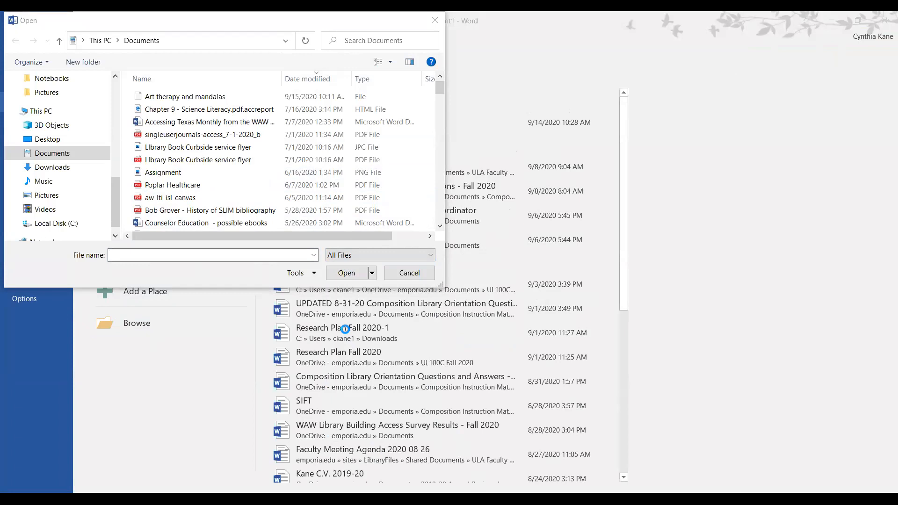
click(197, 88)
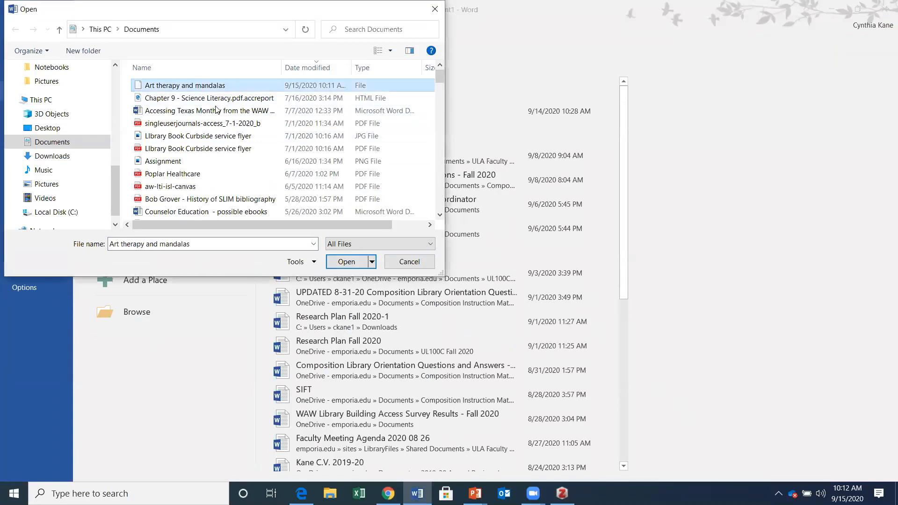
click(328, 253)
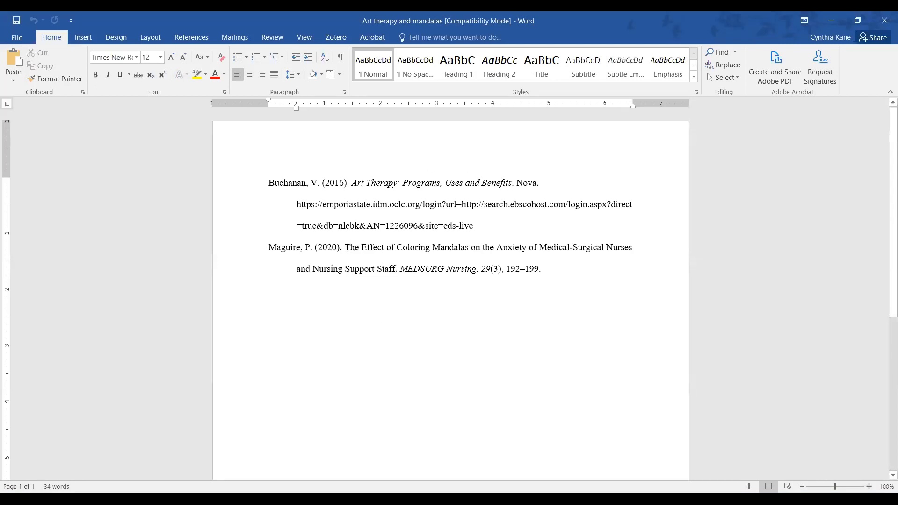
Change "Effect", "Coloring", "Mandalas" and "Anxiety" to lowercase initials in the article reference's title.
drag(349, 249, 397, 270)
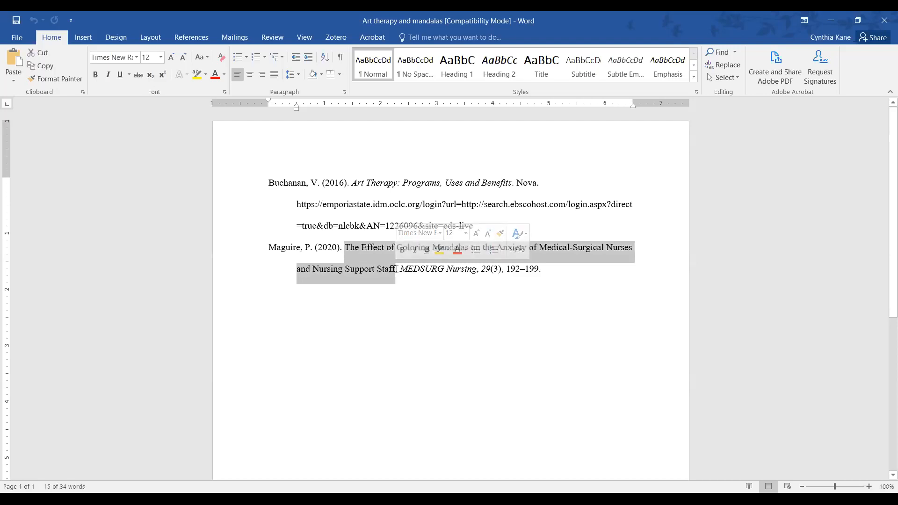
click(373, 249)
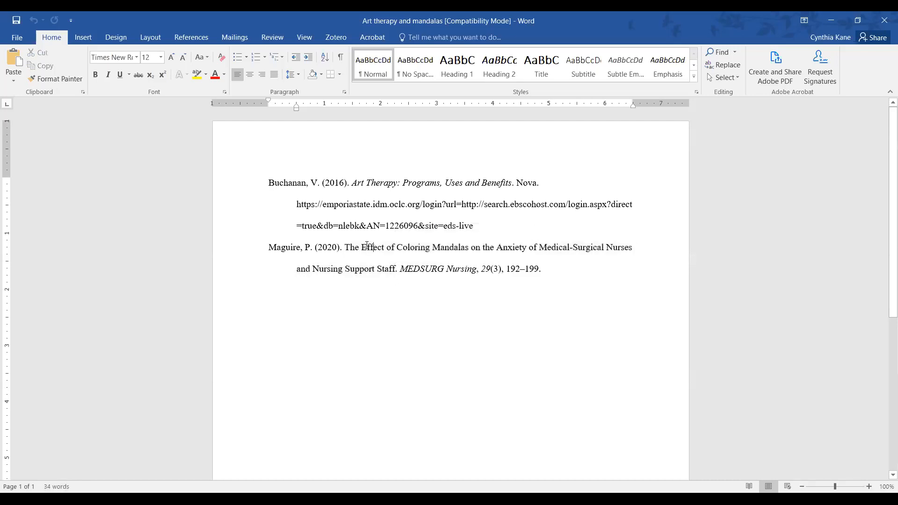
drag(365, 246, 398, 248)
text(ec)
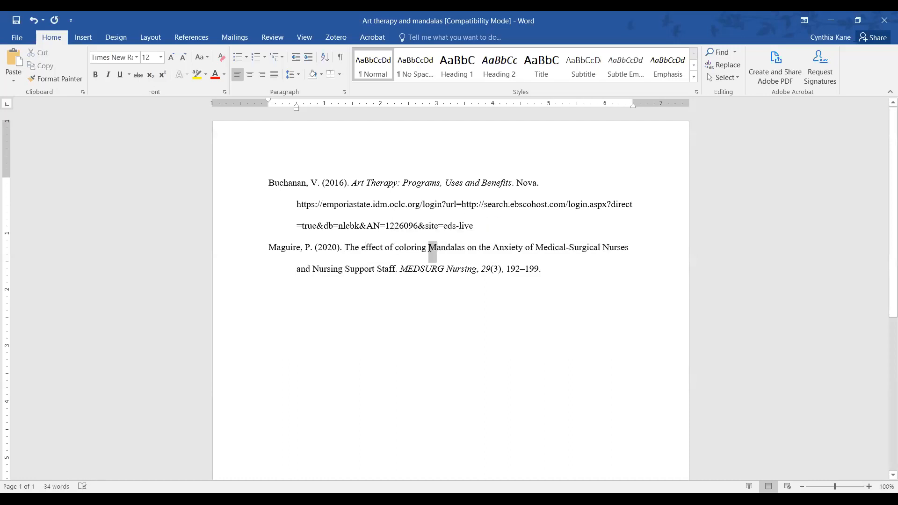
text(m)
drag(497, 247, 492, 248)
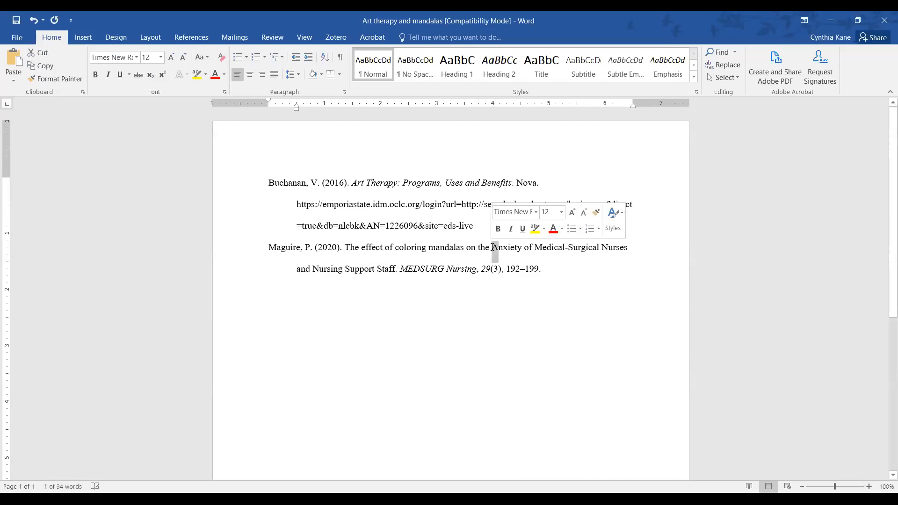
text(a)
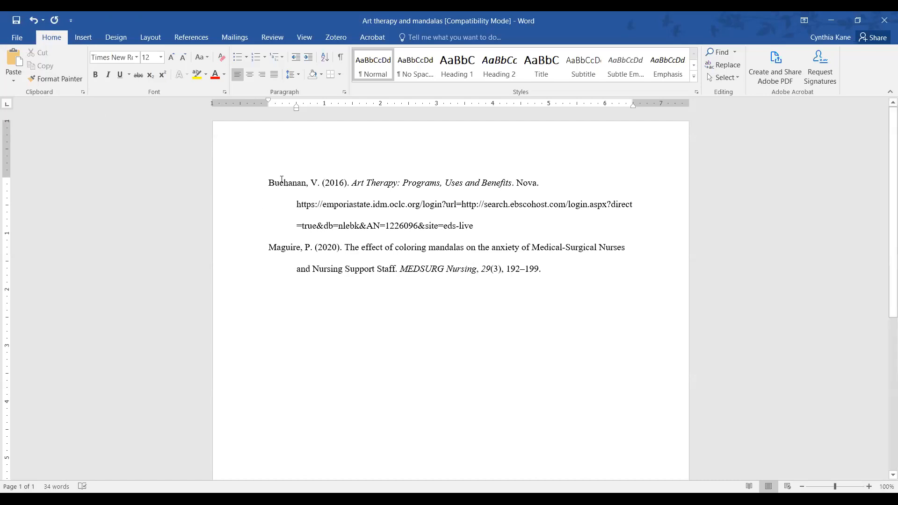
Delete both references from the document and begin a Zotero citation in APA 7th edition style, stored as fields.
drag(268, 182, 572, 271)
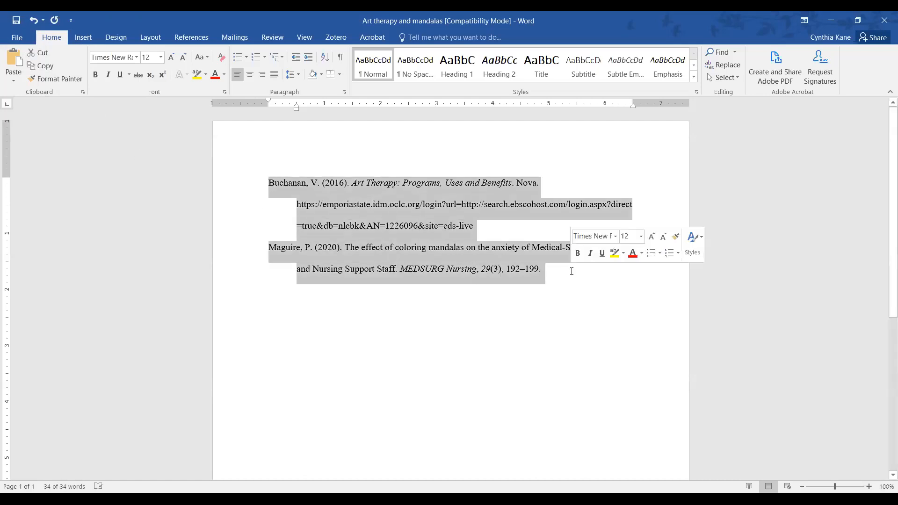
key(Delete)
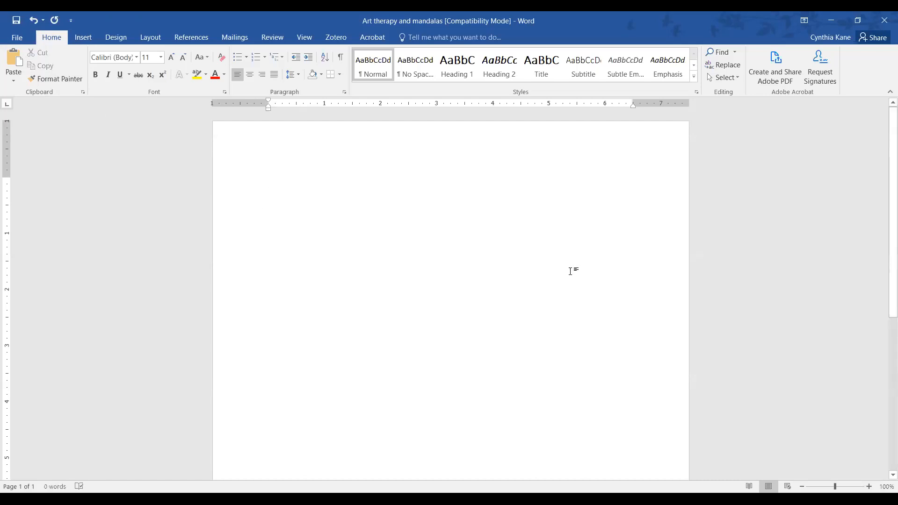
click(338, 40)
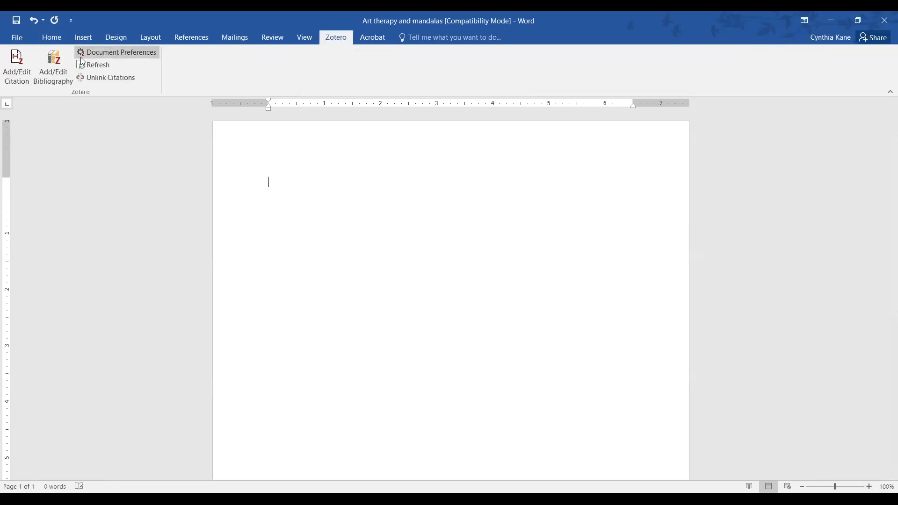
click(21, 77)
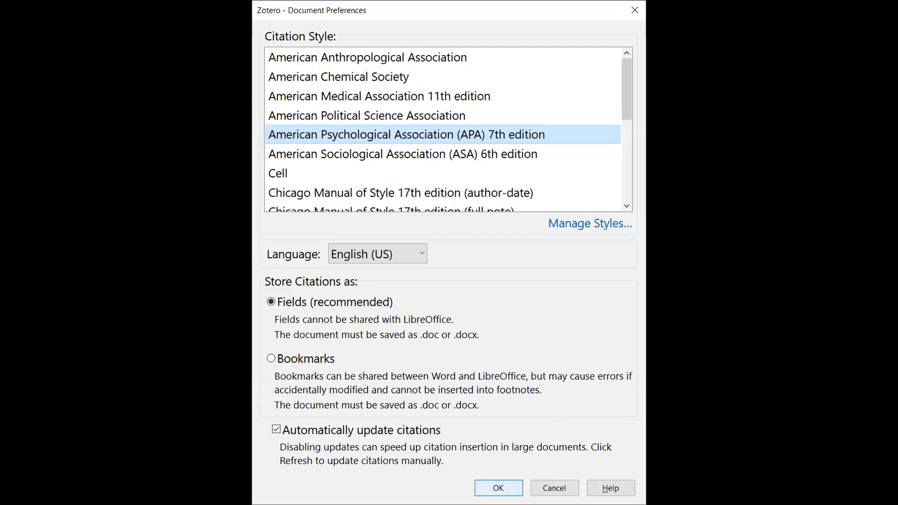
click(498, 488)
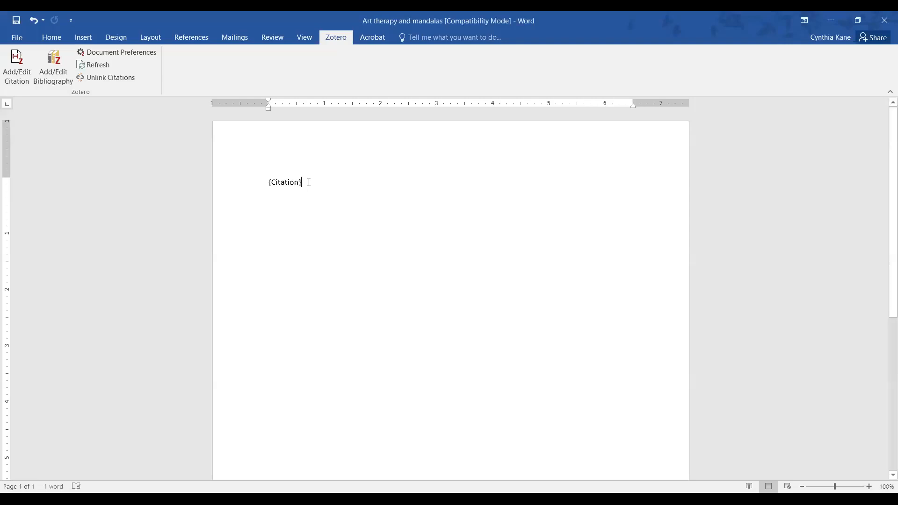
Replace the {Citation} placeholder with body text beginning "Art therapy and".
double_click(300, 182)
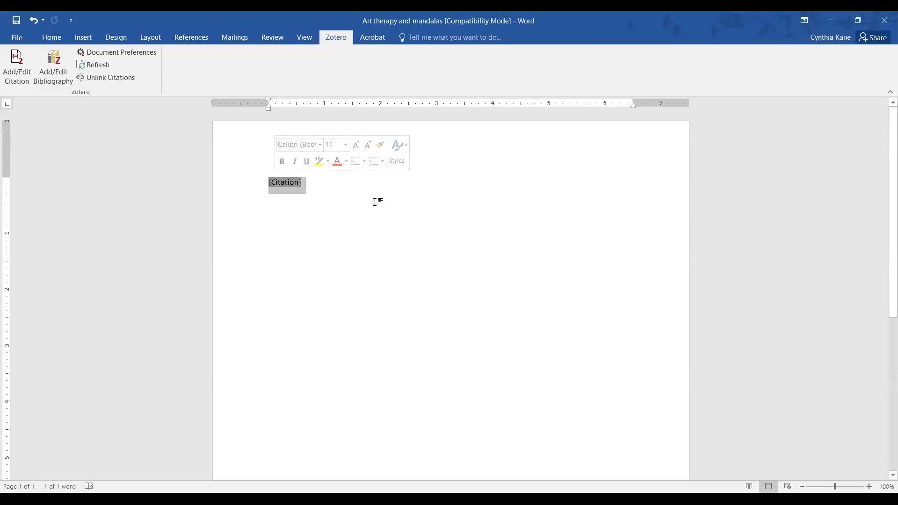
text(Art ther)
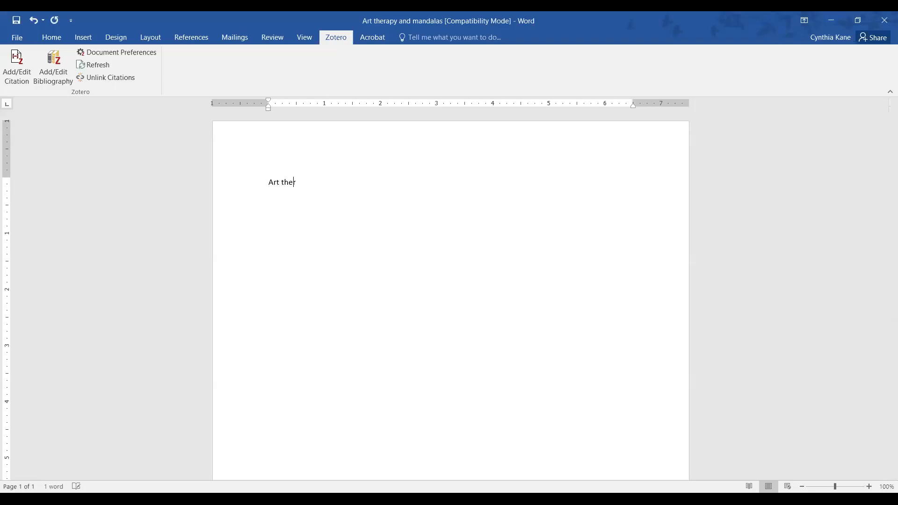
text(apy and ma)
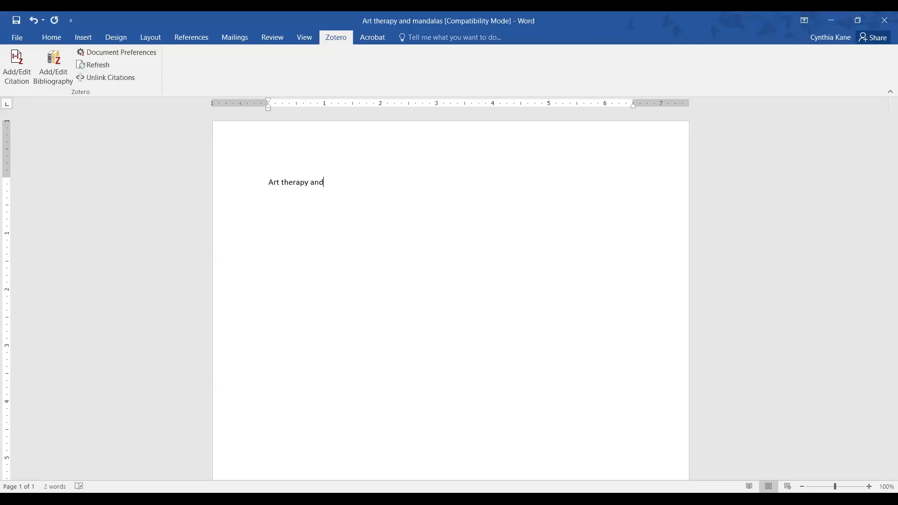